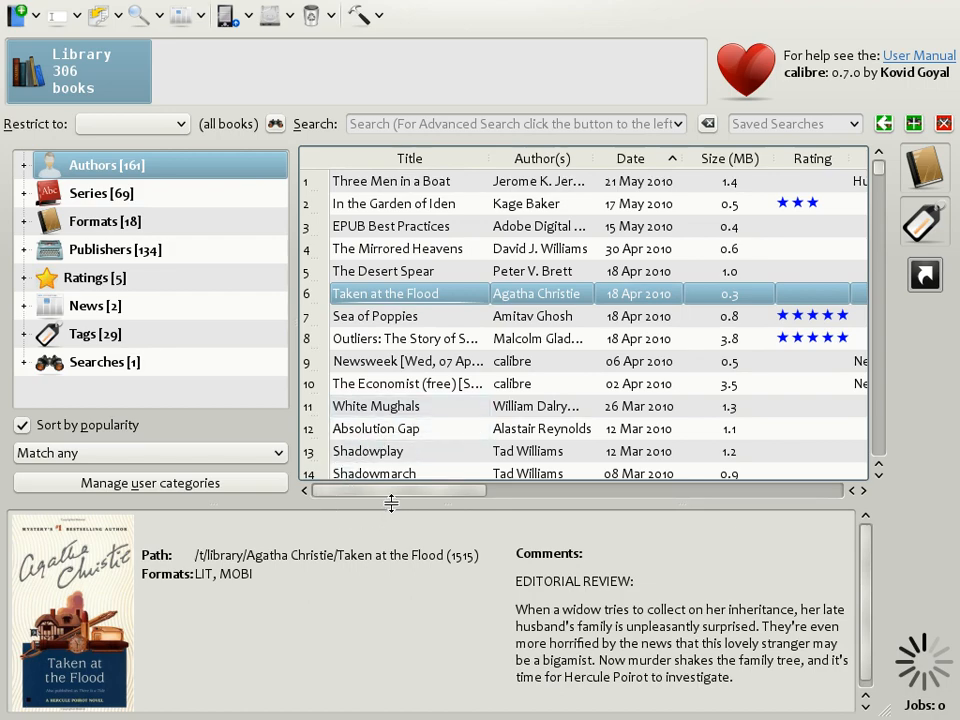
- Collapse the book details pane and the tag browser so that the book list fills the window
drag(391, 502, 370, 670)
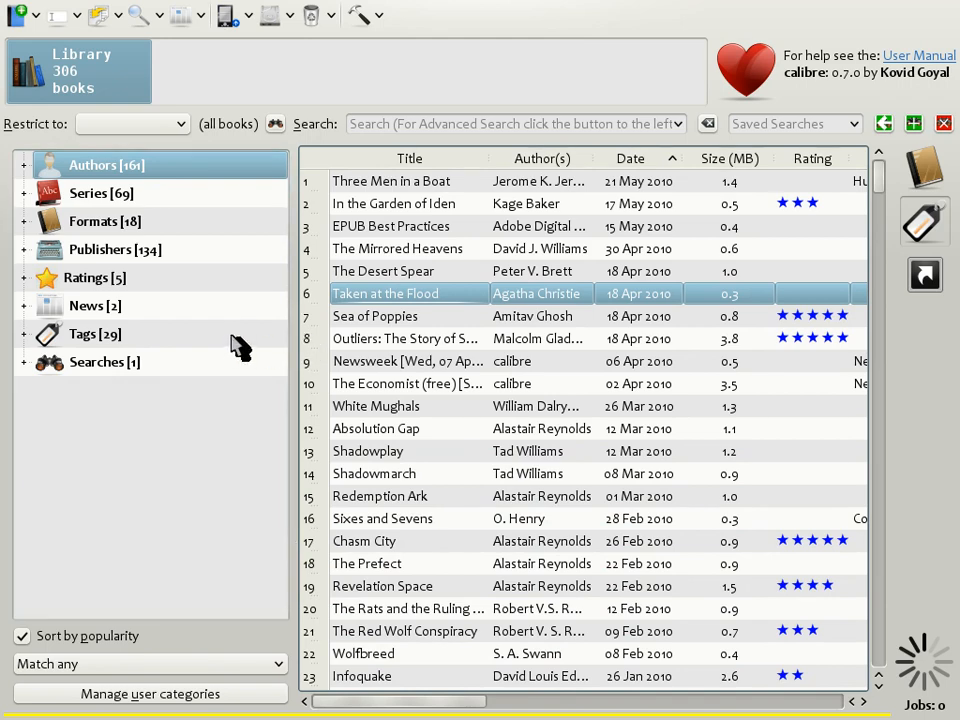
drag(294, 333, 77, 332)
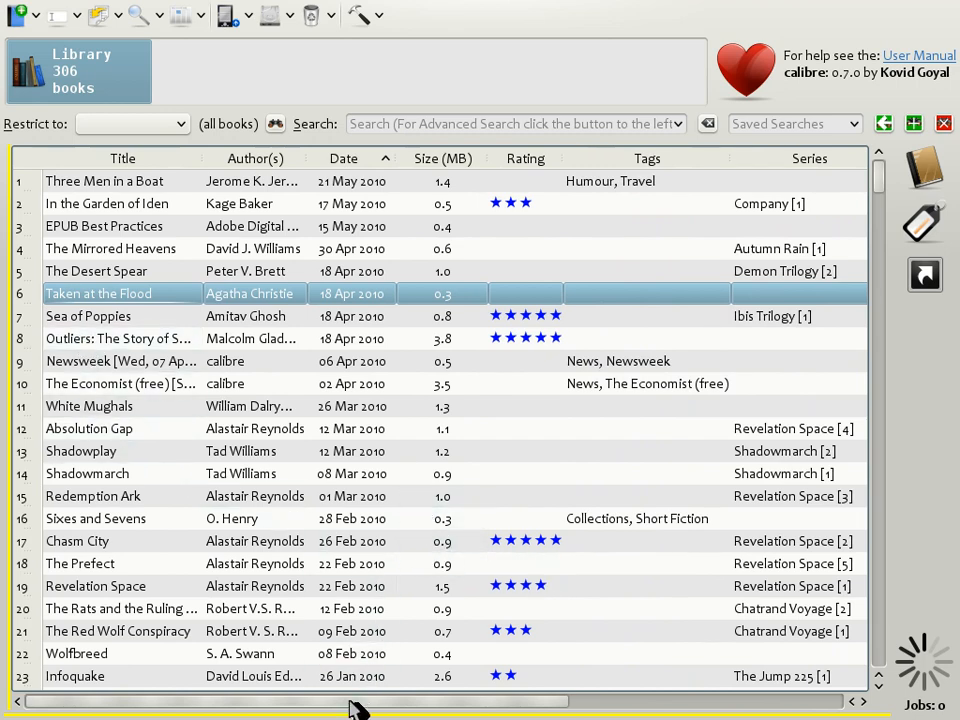
drag(363, 672, 381, 681)
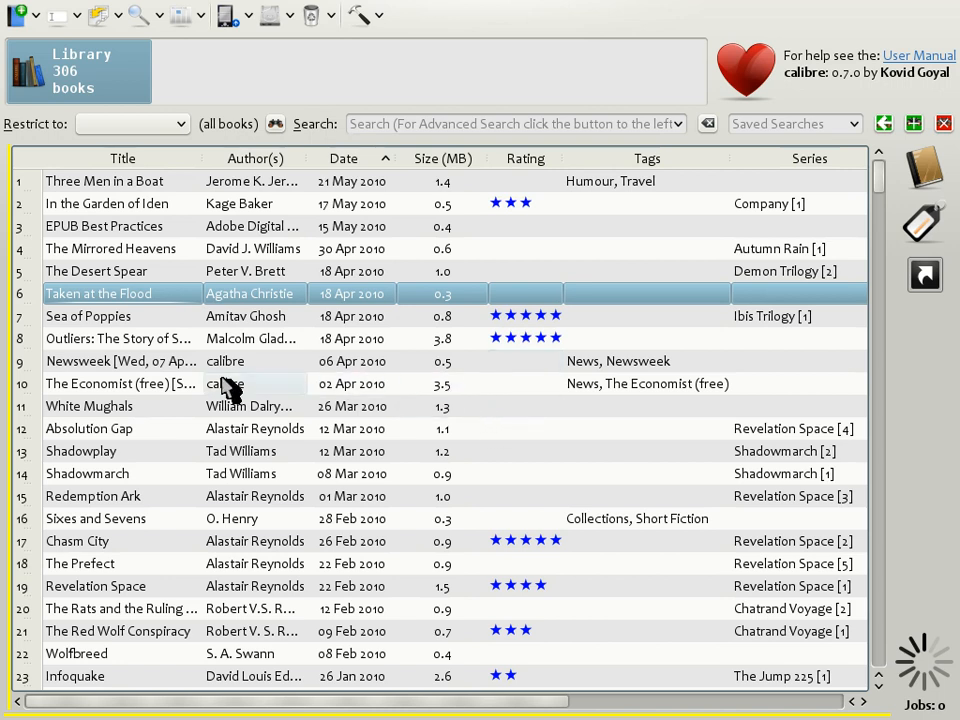
- Hide the Size (MB), Publisher and Published columns in the book list
right_click(438, 164)
click(490, 178)
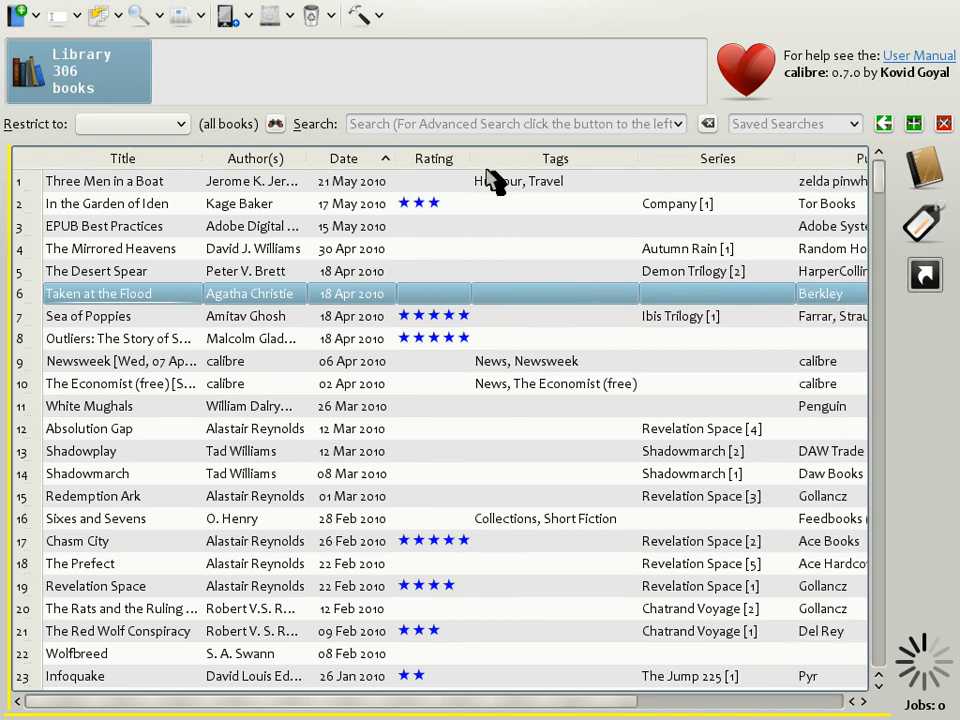
drag(460, 703, 761, 703)
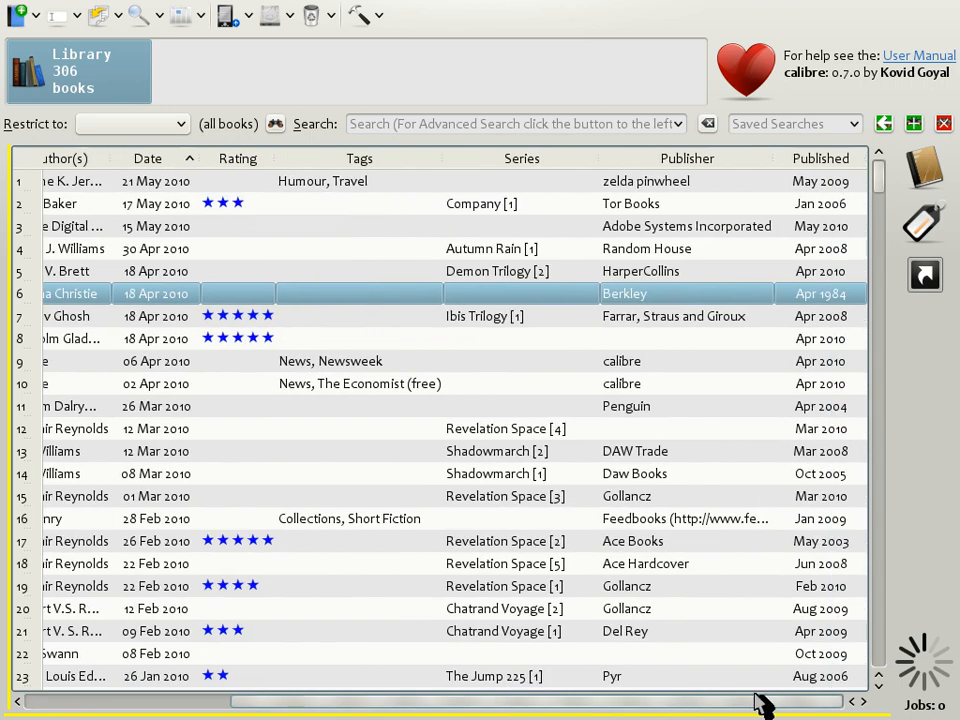
right_click(686, 166)
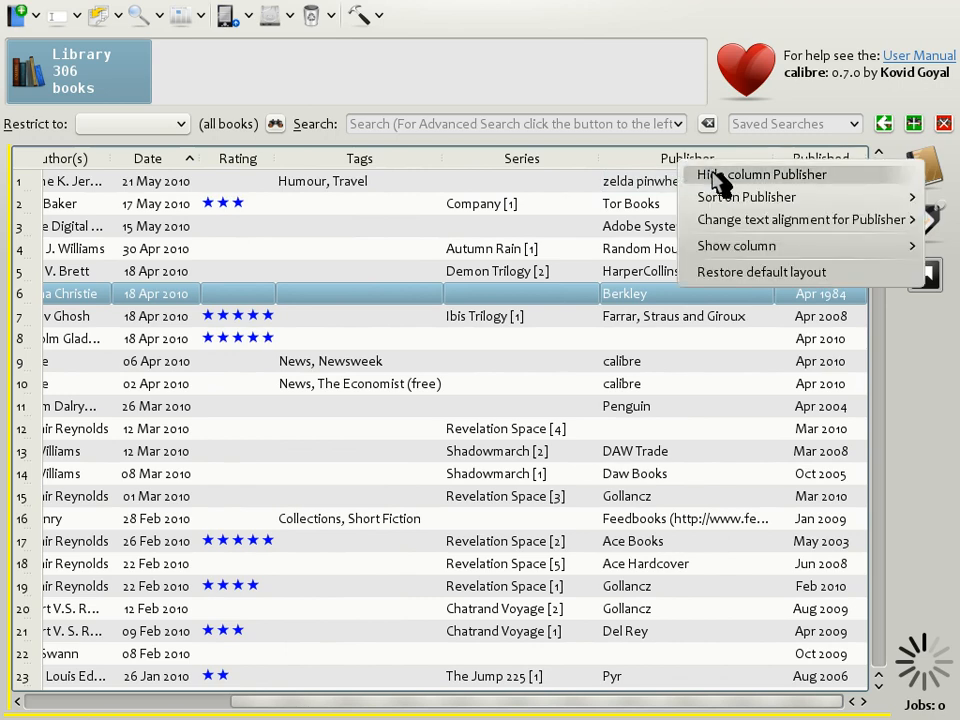
click(706, 176)
right_click(831, 168)
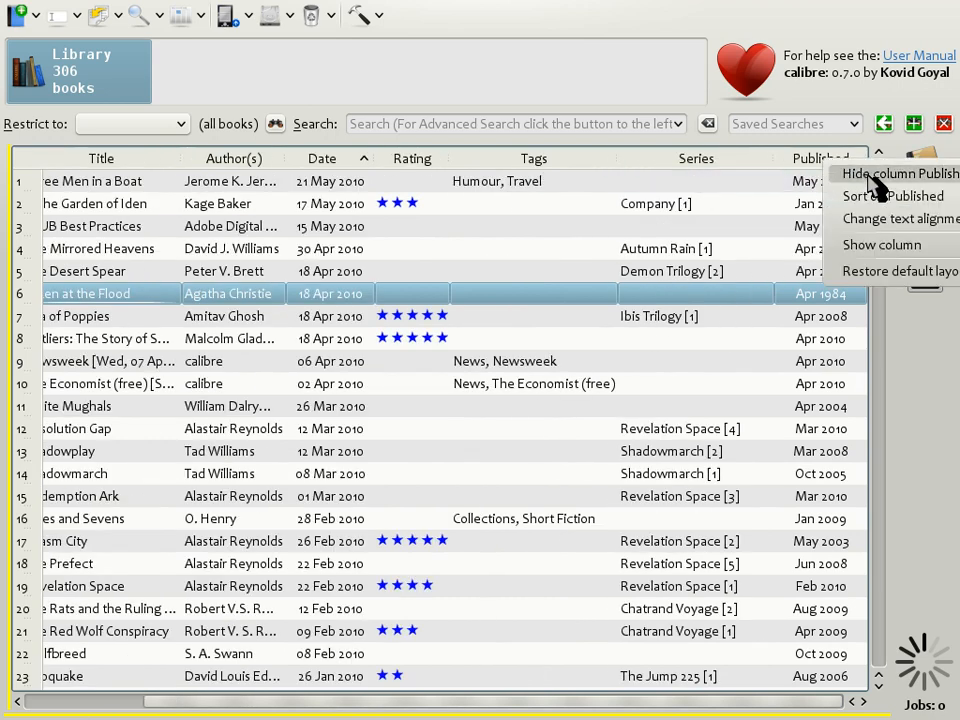
click(864, 175)
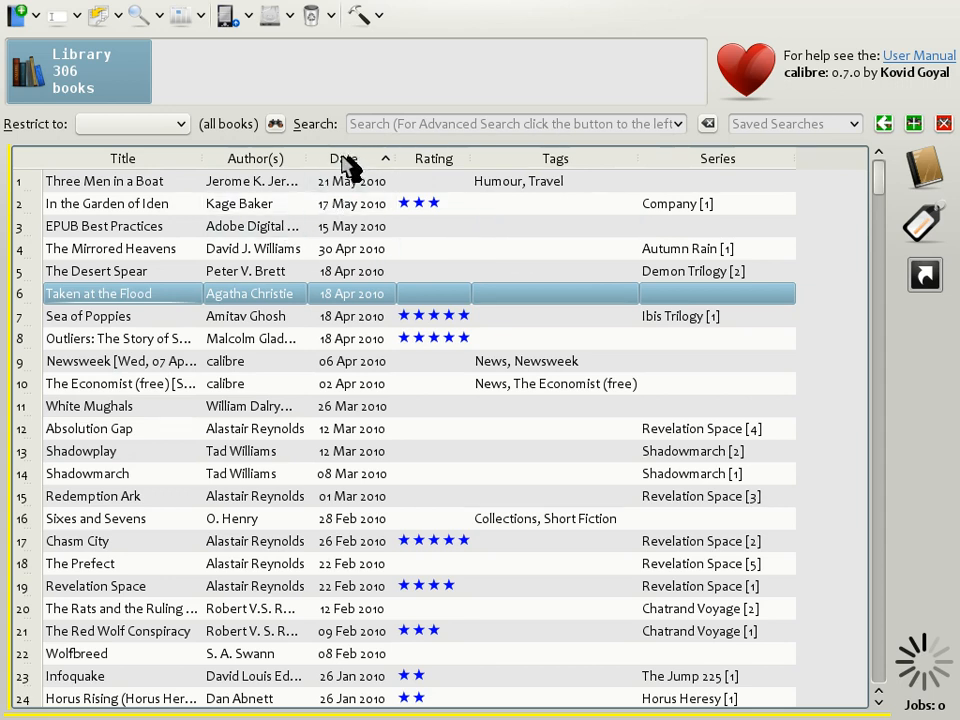
- Rearrange the book list columns so that Date comes last and Series comes before Tags
drag(343, 158, 699, 177)
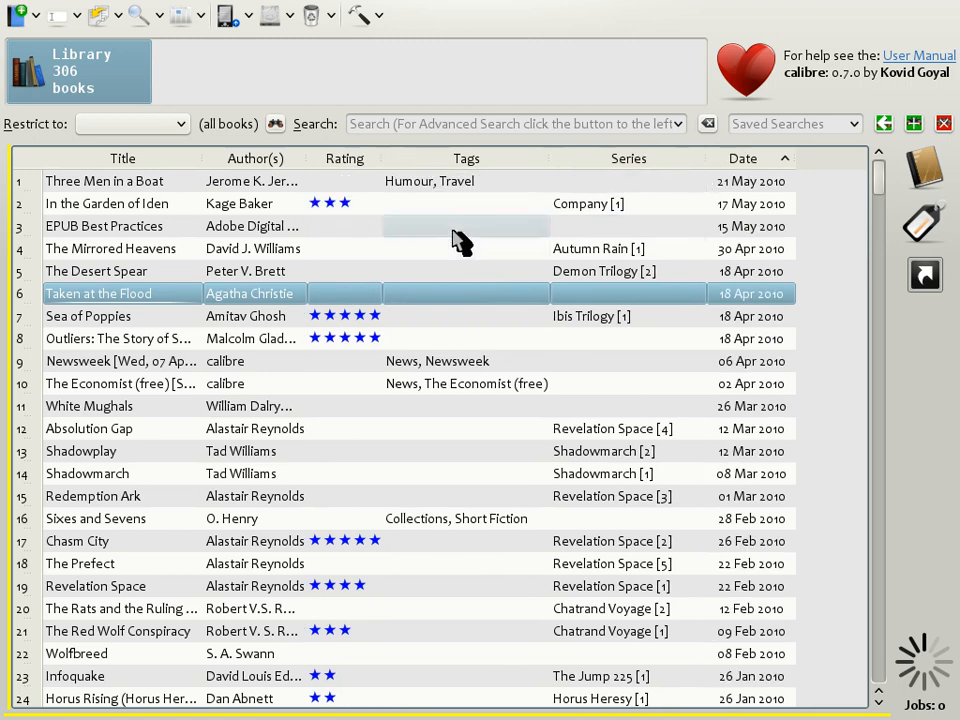
drag(620, 167, 462, 180)
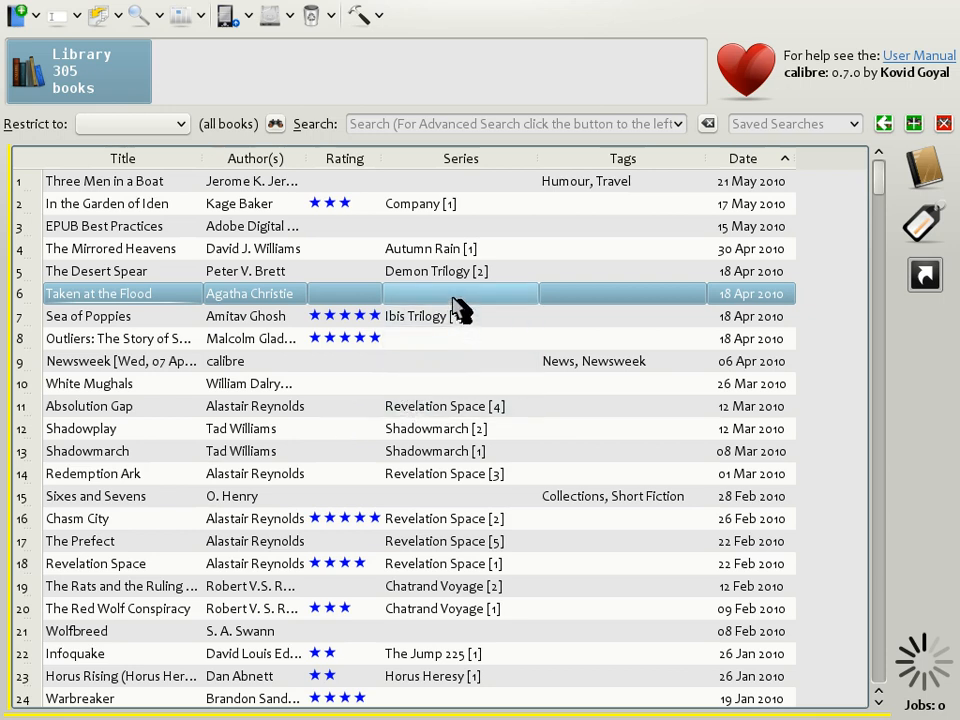
- Sort the book list by Rating from highest to lowest, and by Series in descending order
click(352, 165)
click(352, 165)
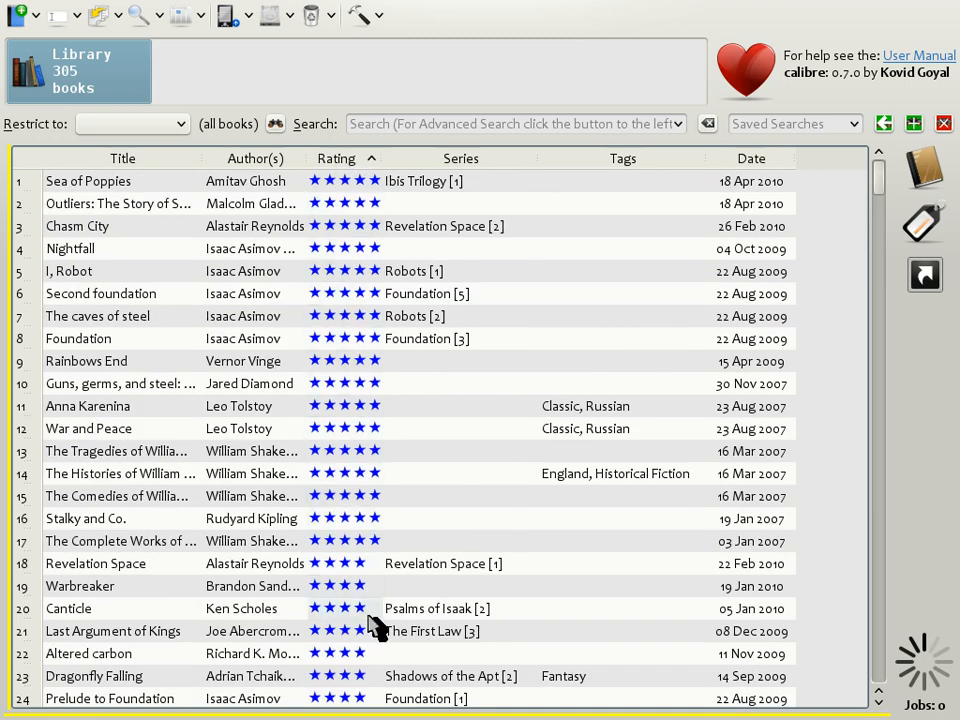
click(481, 163)
click(483, 163)
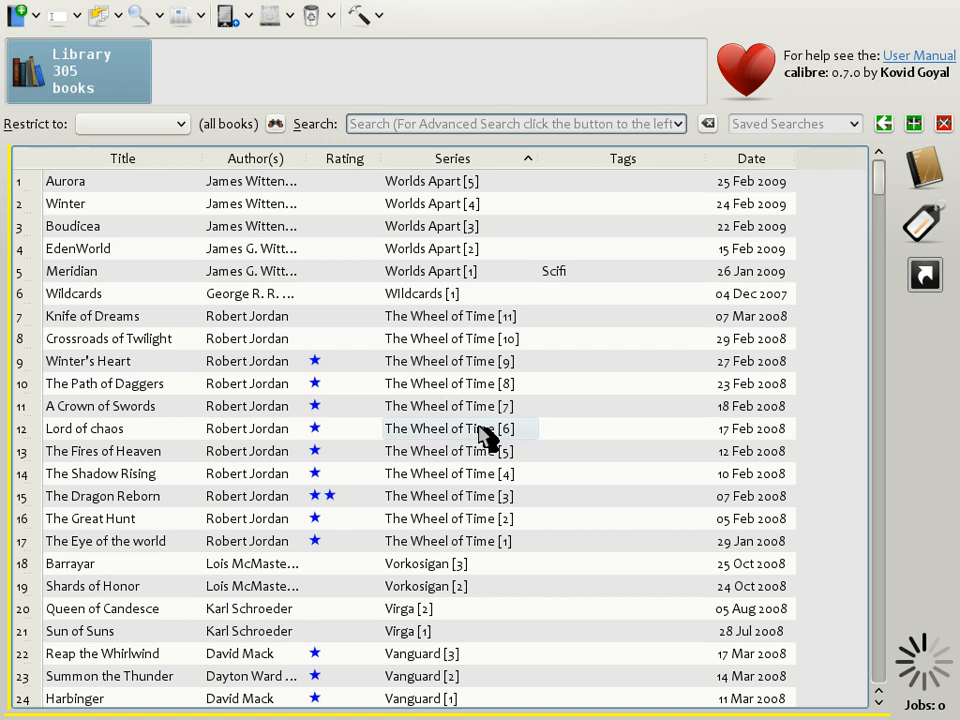
- Add a custom Yes/No column with the heading Read and lookup name read in the interface preferences, and apply the changes
click(358, 22)
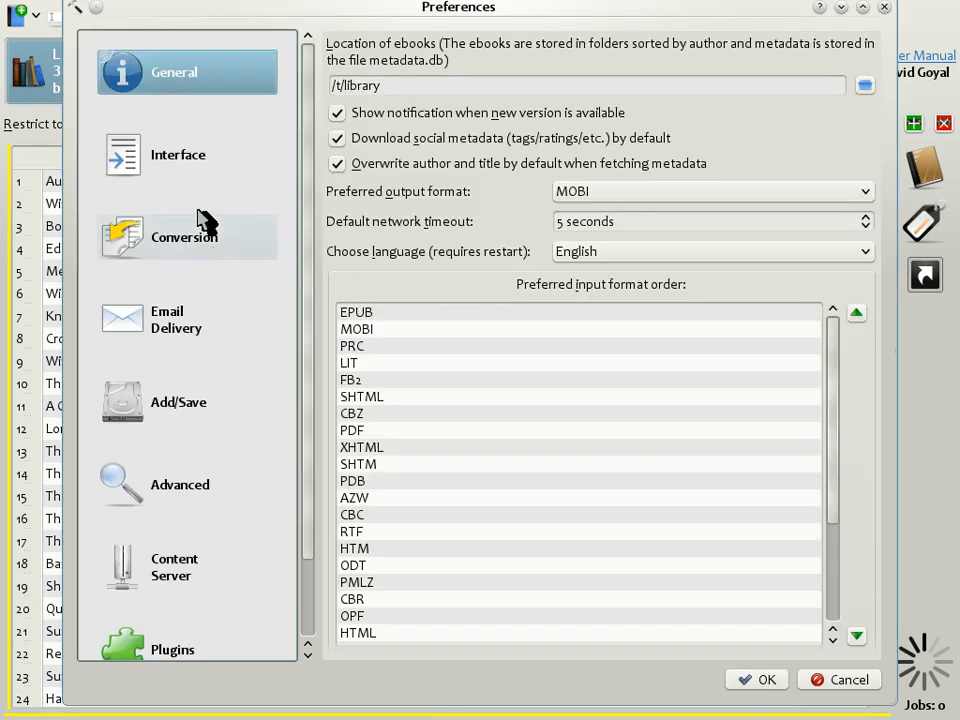
click(205, 155)
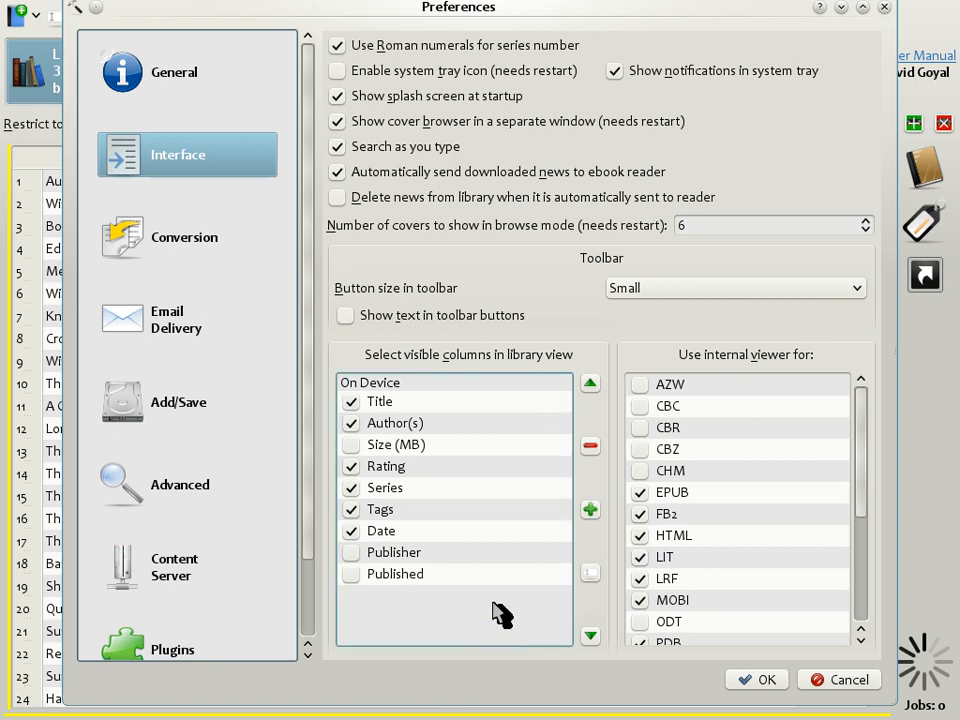
click(590, 510)
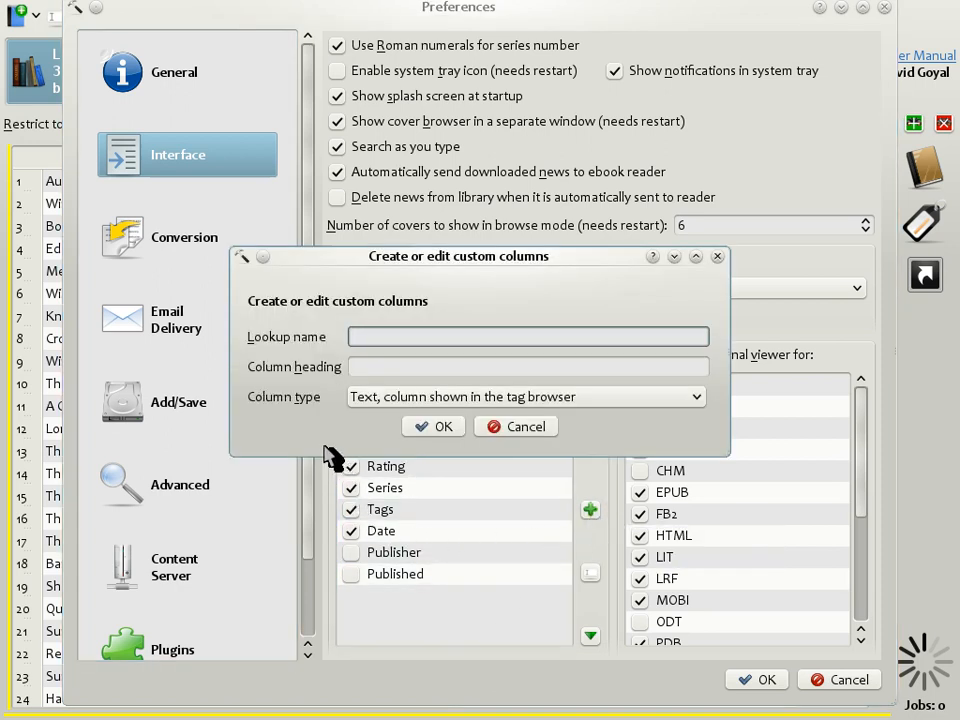
click(690, 410)
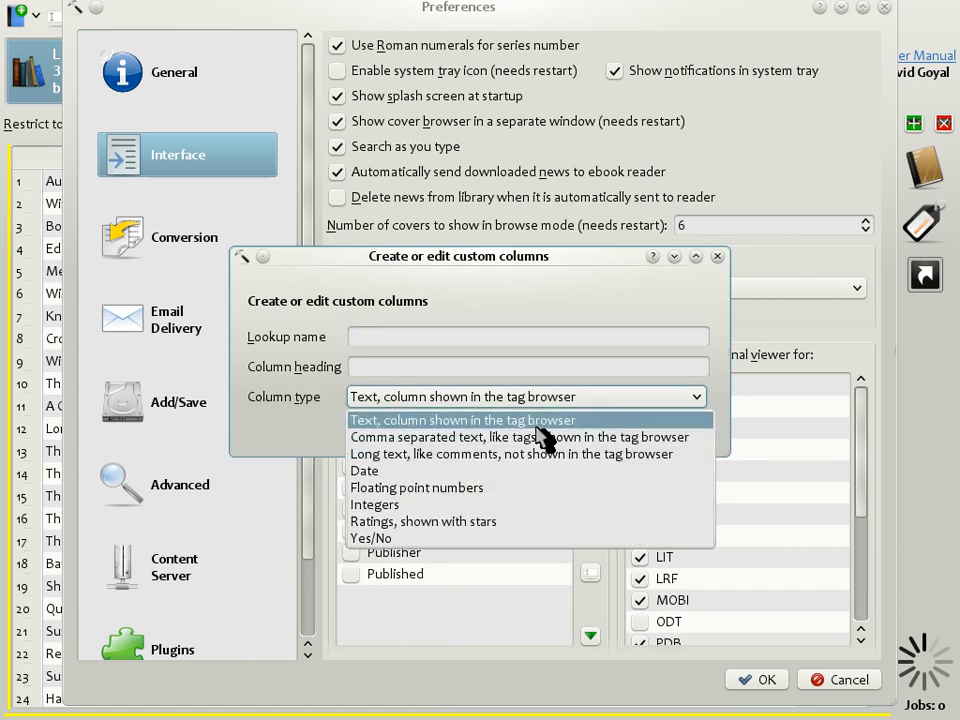
click(510, 540)
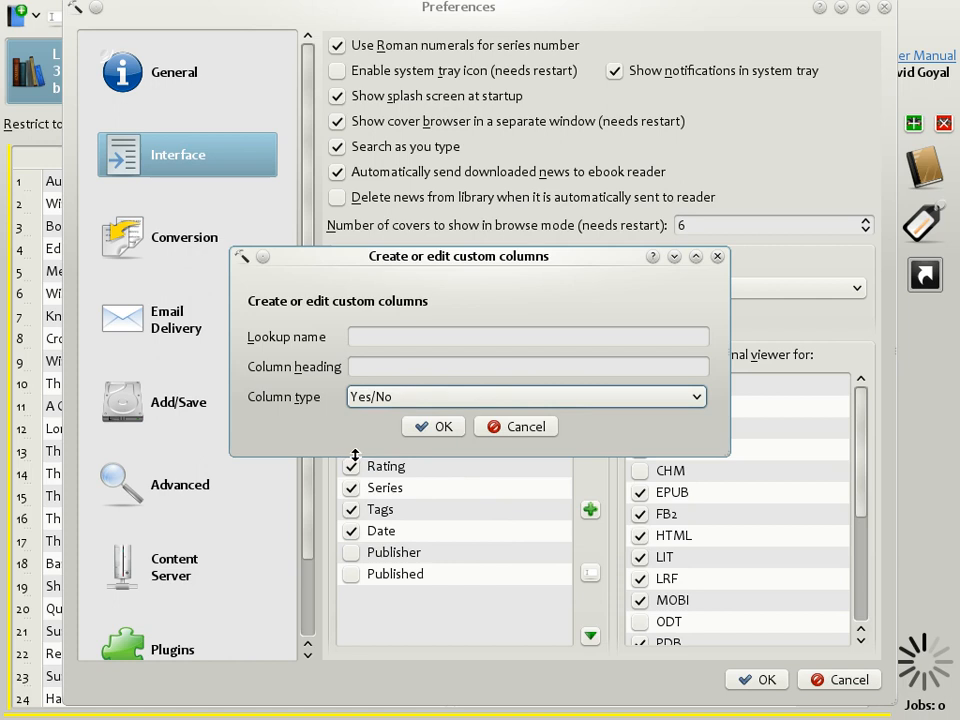
click(368, 368)
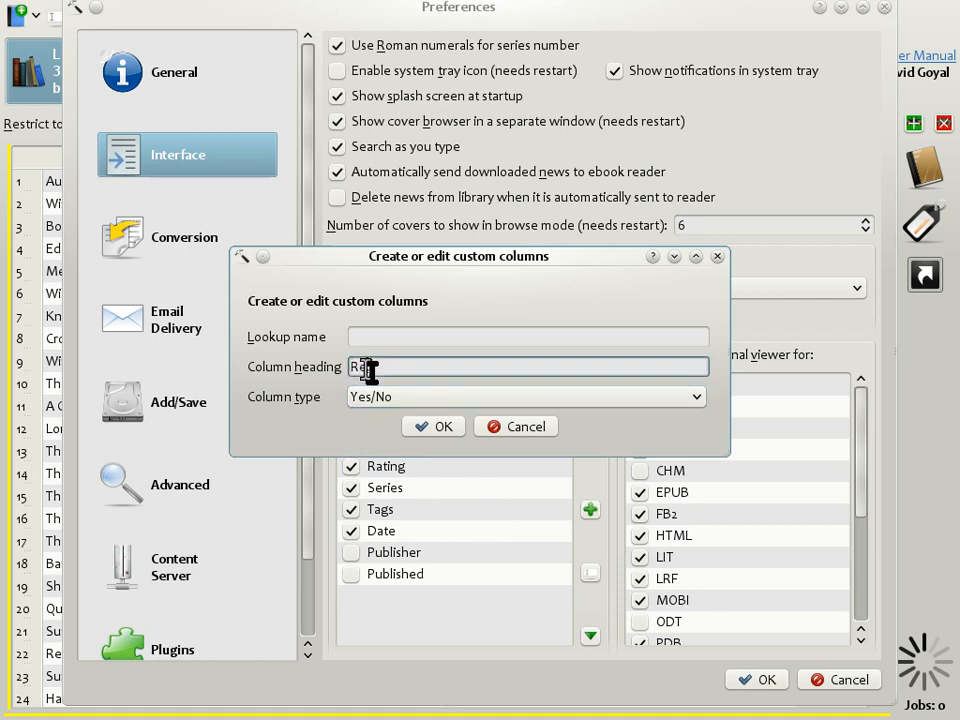
text(Read)
click(372, 337)
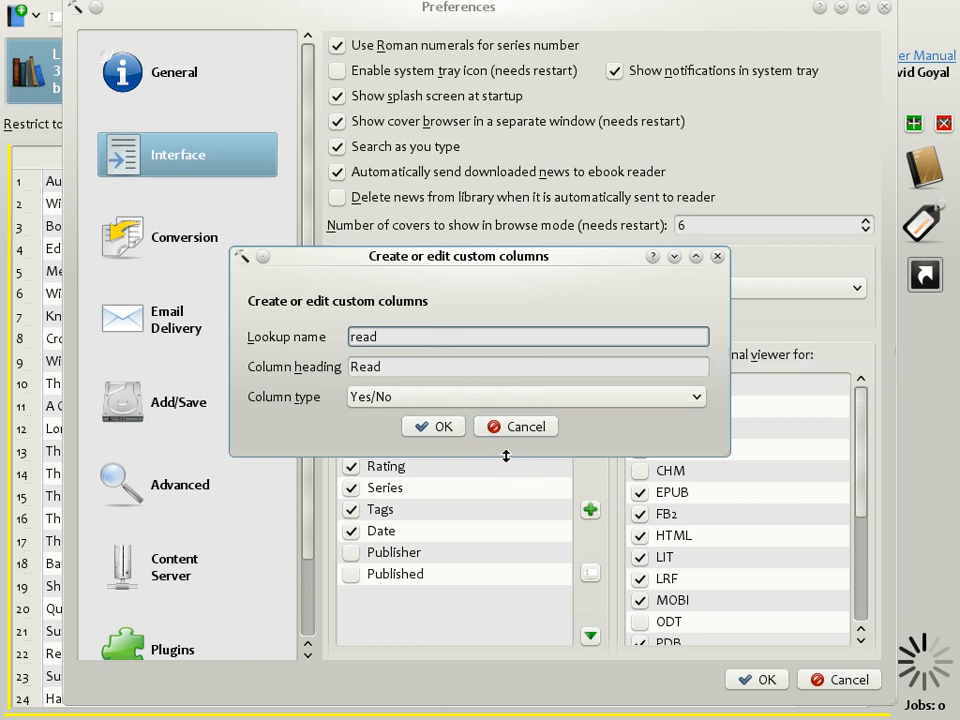
click(440, 427)
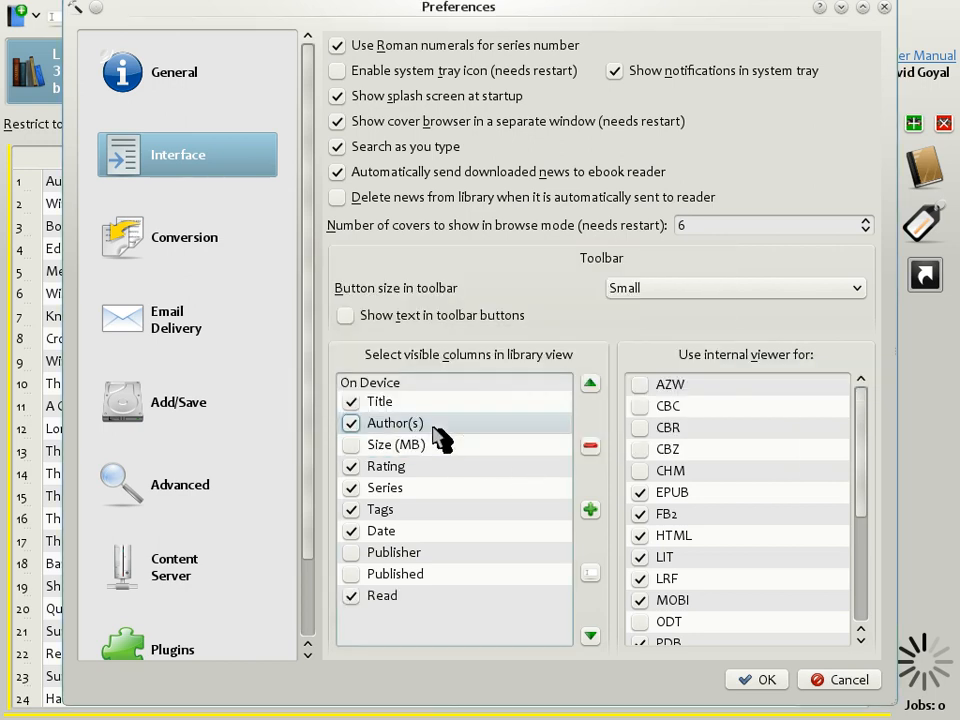
click(752, 682)
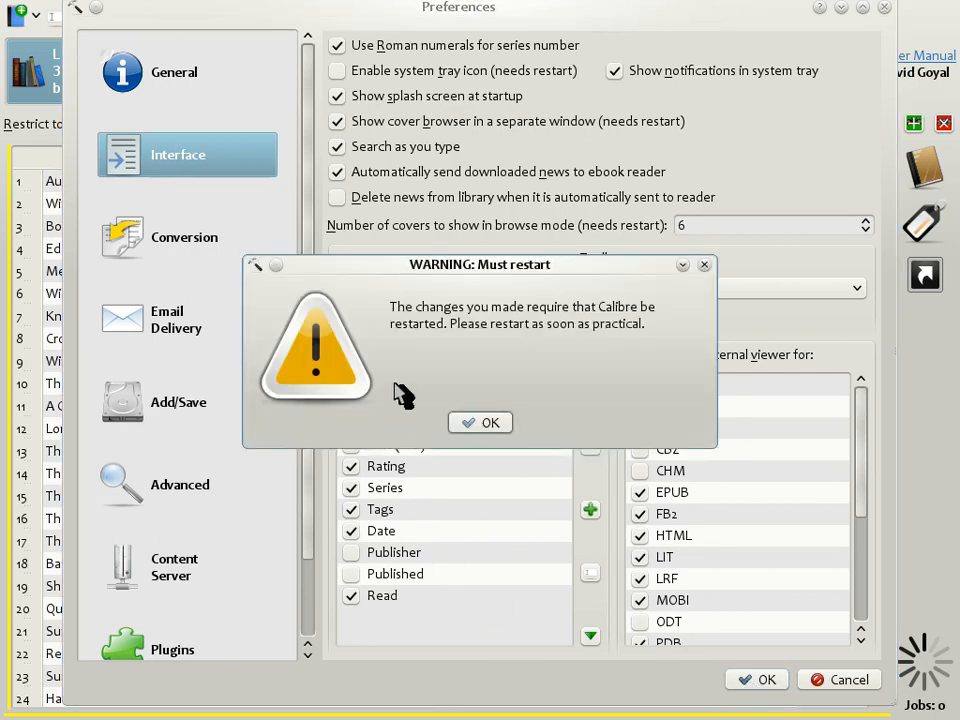
click(487, 428)
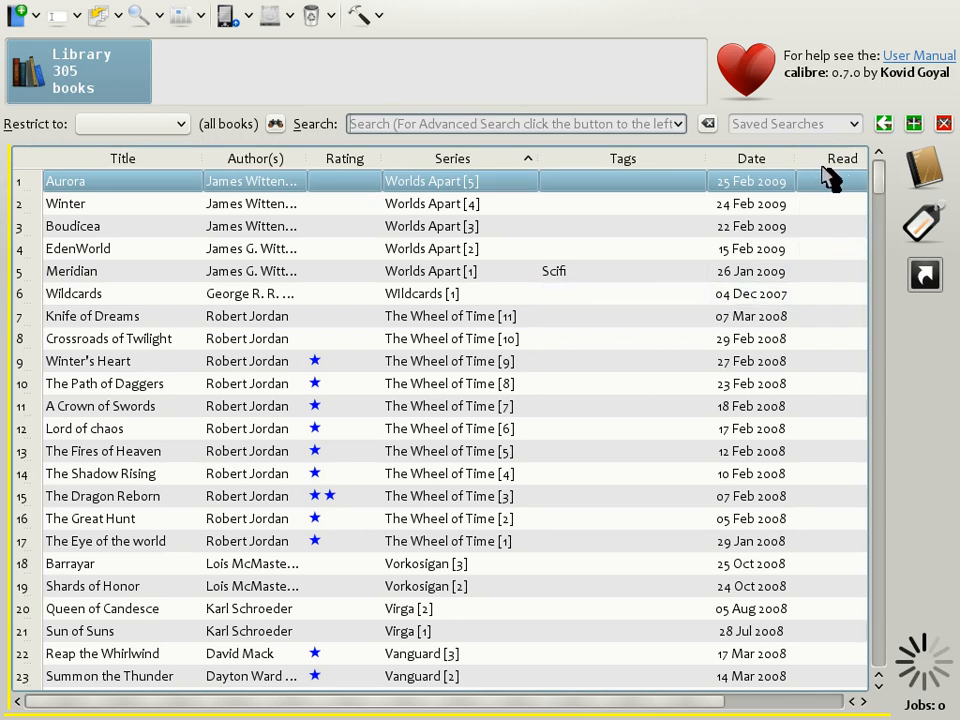
- Move the Read column directly after Title and set it to Y for the book EdenWorld
drag(826, 166, 220, 168)
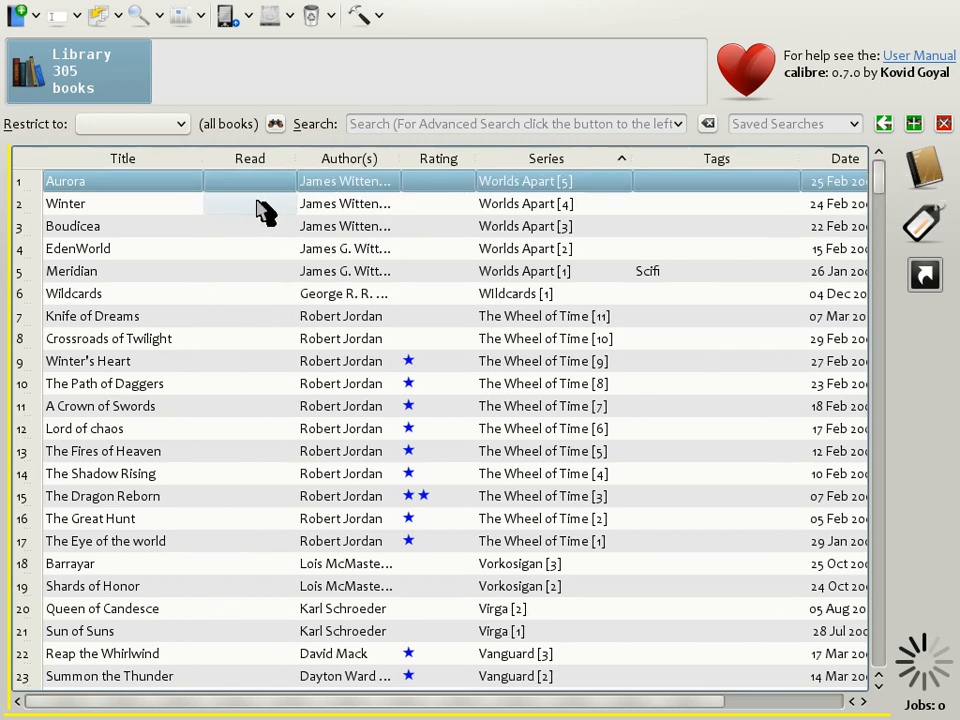
click(238, 258)
click(240, 254)
click(242, 252)
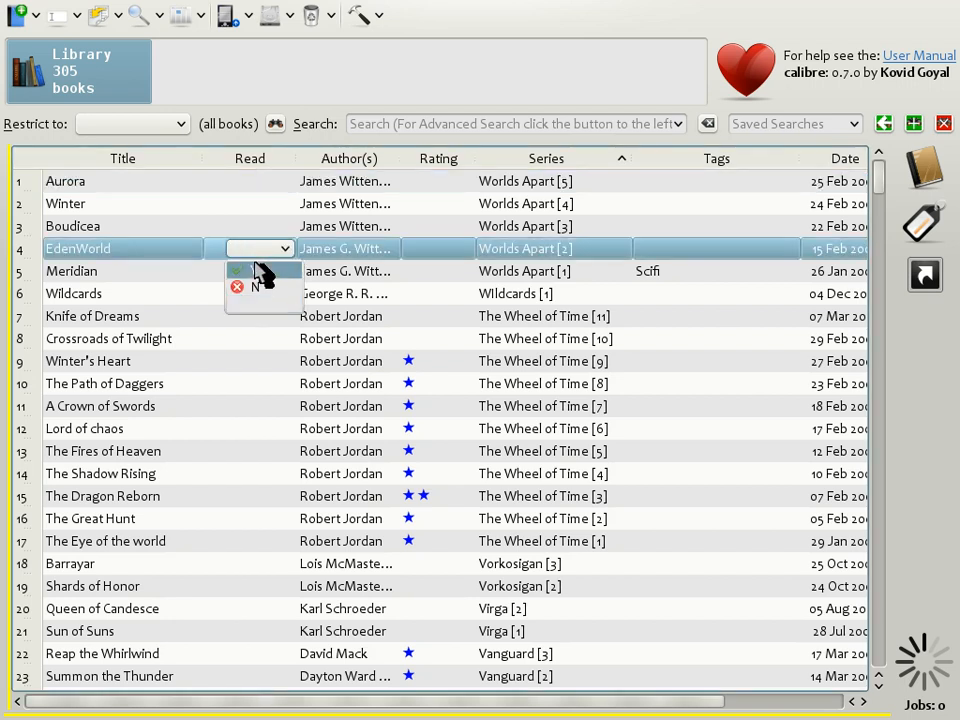
click(271, 270)
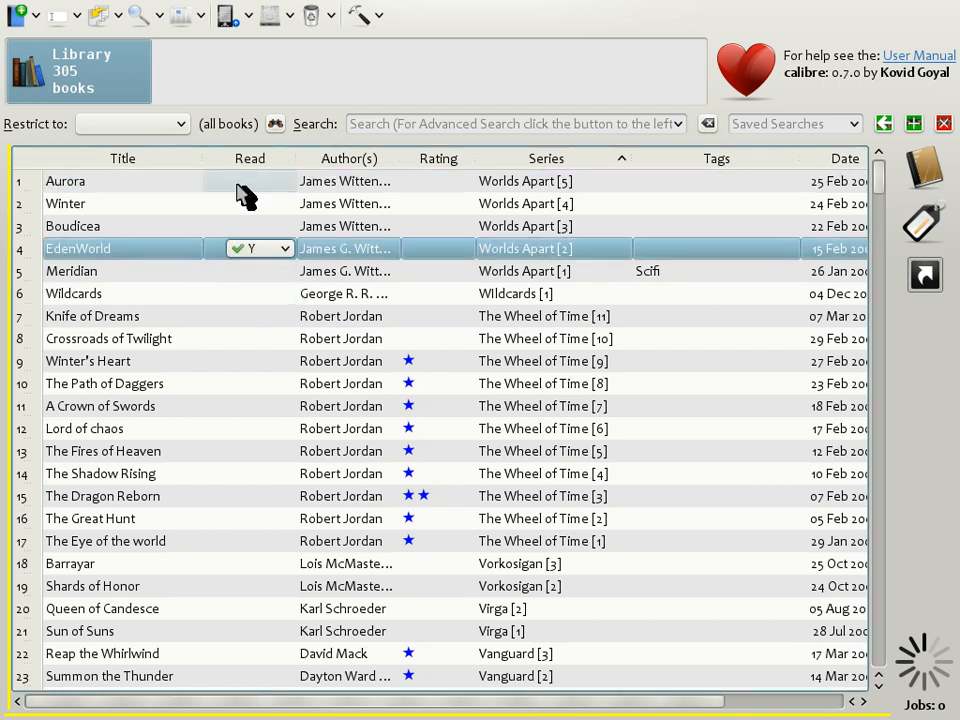
- Set the Read value to N for Aurora and to Y for Knife of Dreams
click(243, 187)
click(245, 184)
click(259, 222)
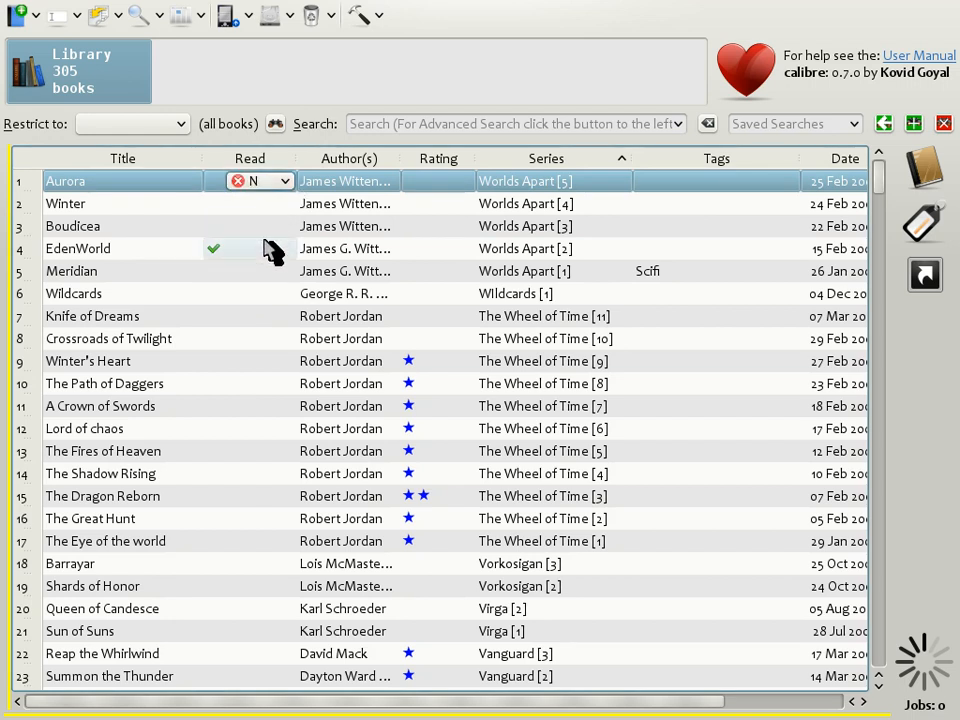
click(269, 328)
click(269, 326)
click(268, 322)
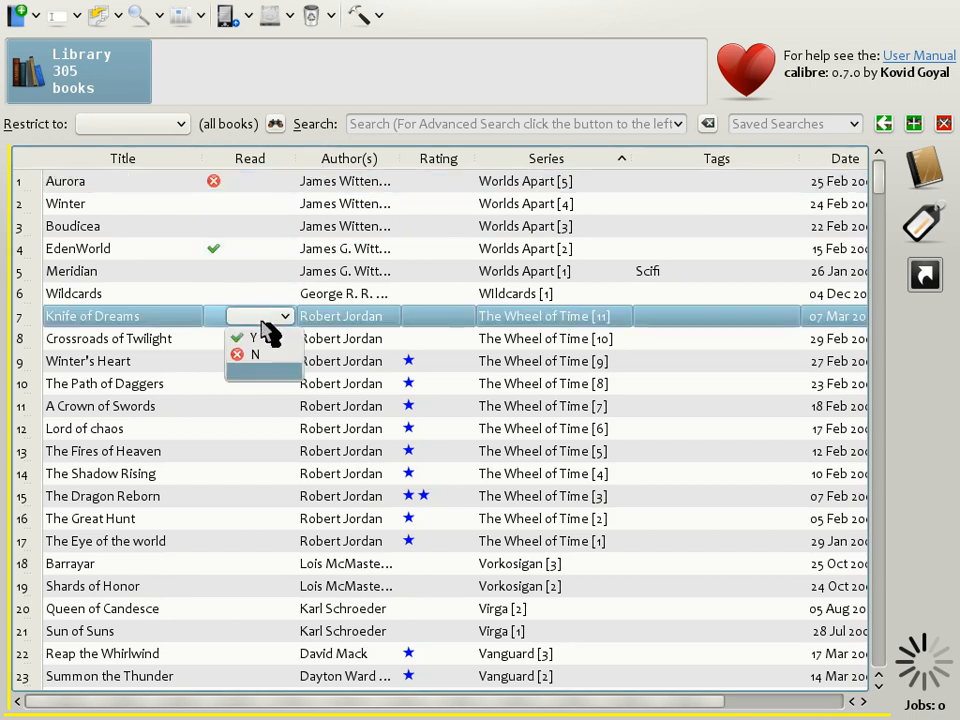
click(265, 339)
click(253, 403)
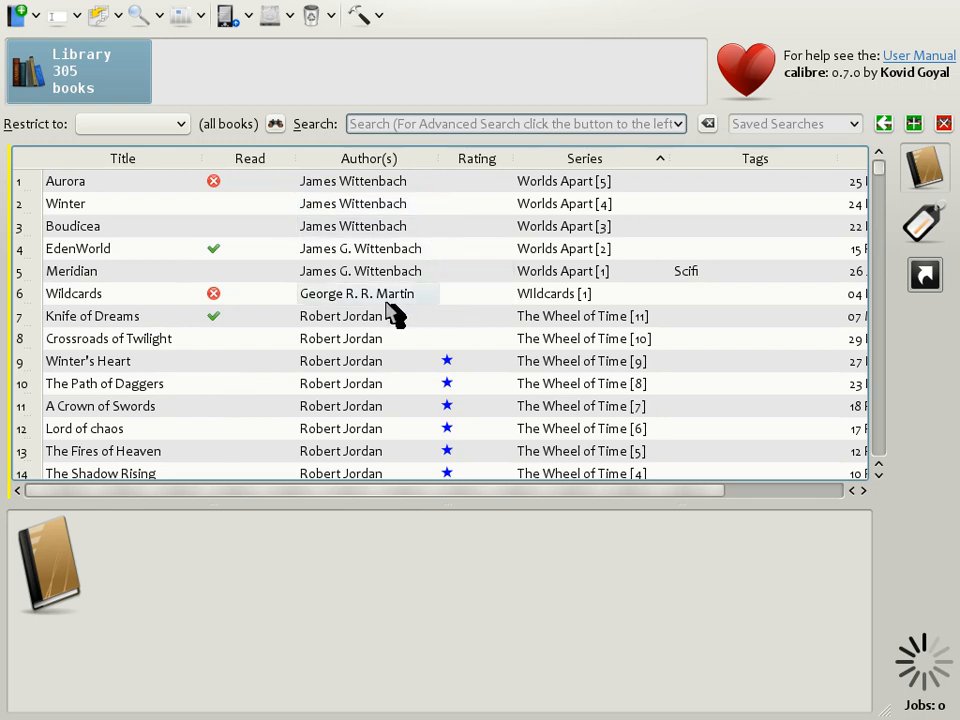
- Search the library for "george martin" and view the details of The Red Wolf Conspiracy
text(geor)
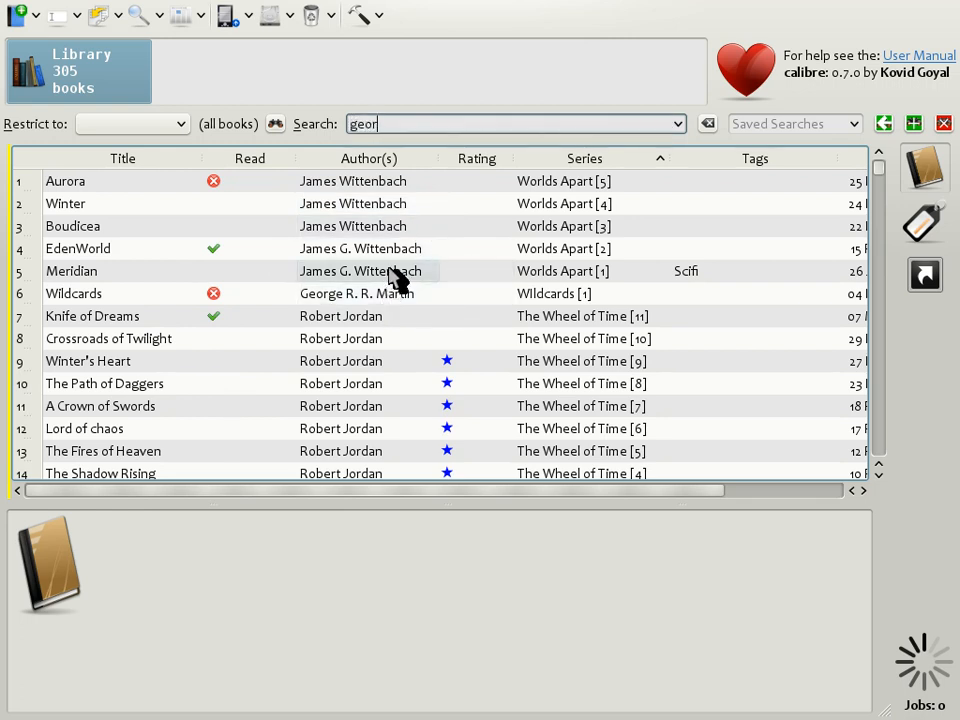
text(ge martin)
key(Return)
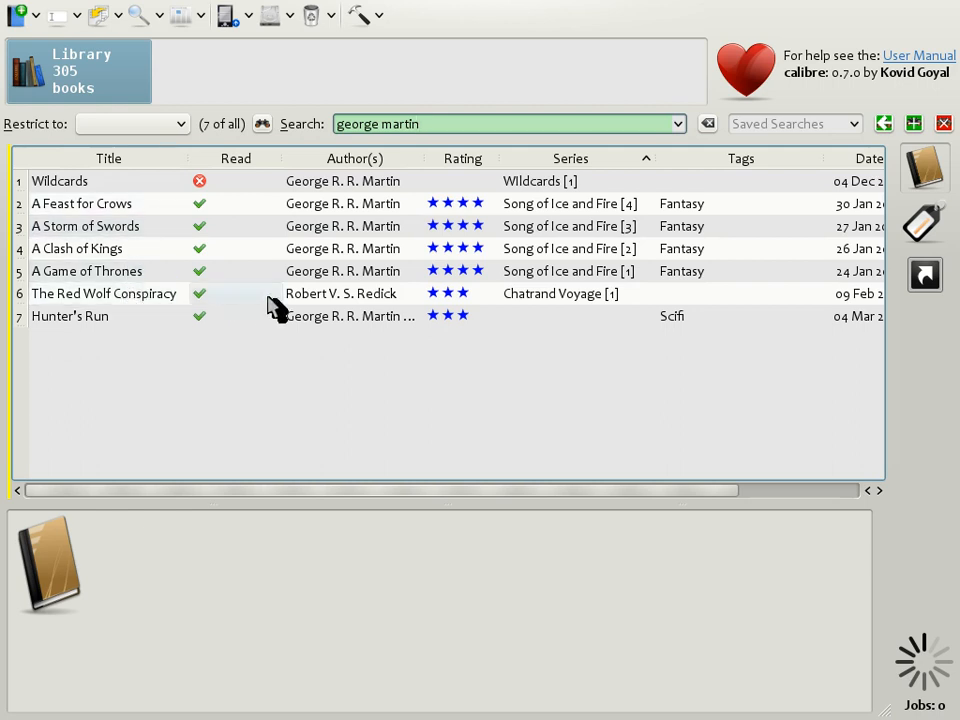
click(312, 298)
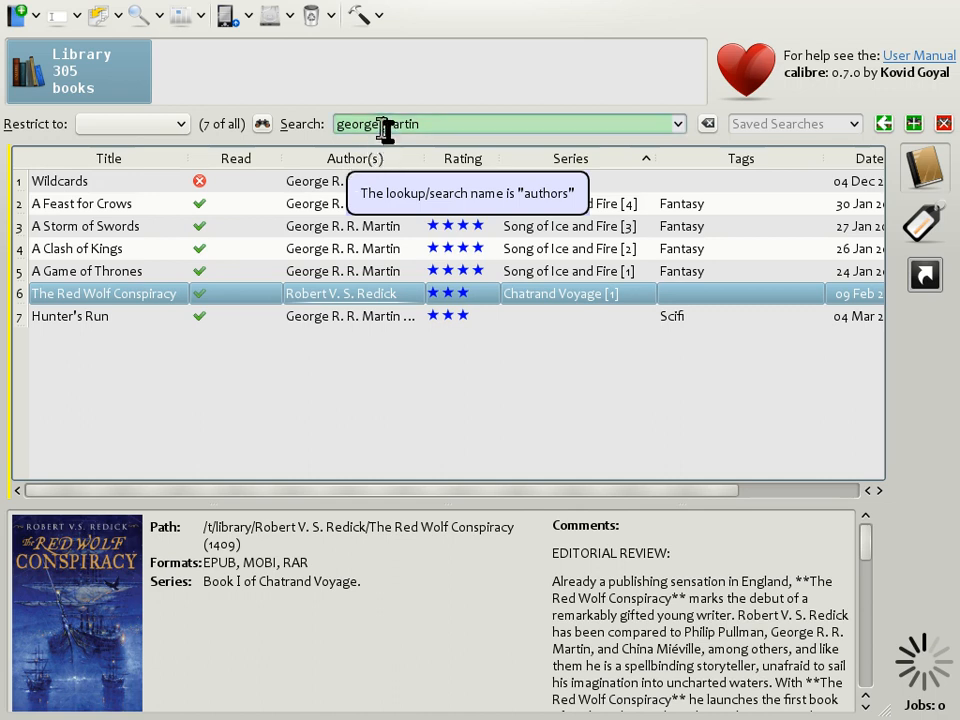
- Restrict the search to the authors field and to unread books with the query "authors:martin and #read:no"
drag(379, 124, 336, 124)
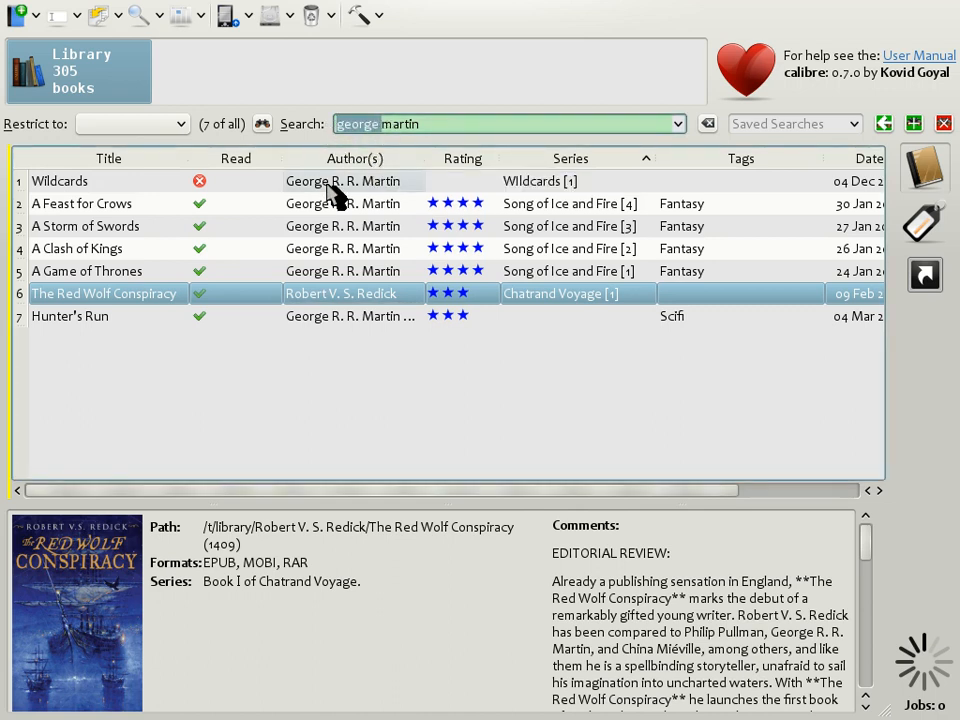
text(authors:)
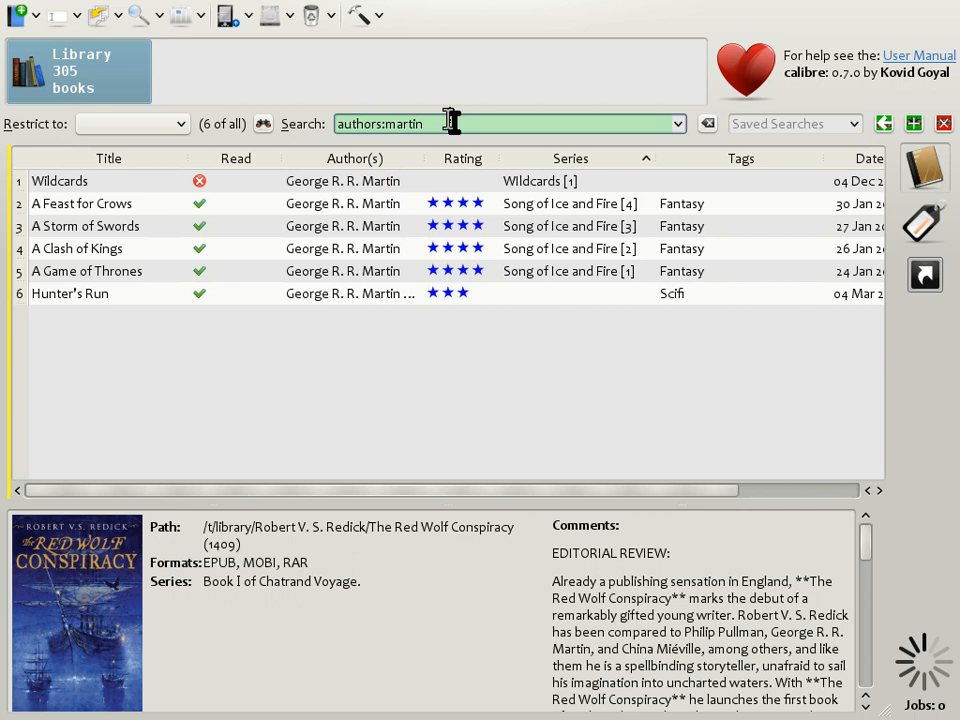
text(and # read:no)
key(Return)
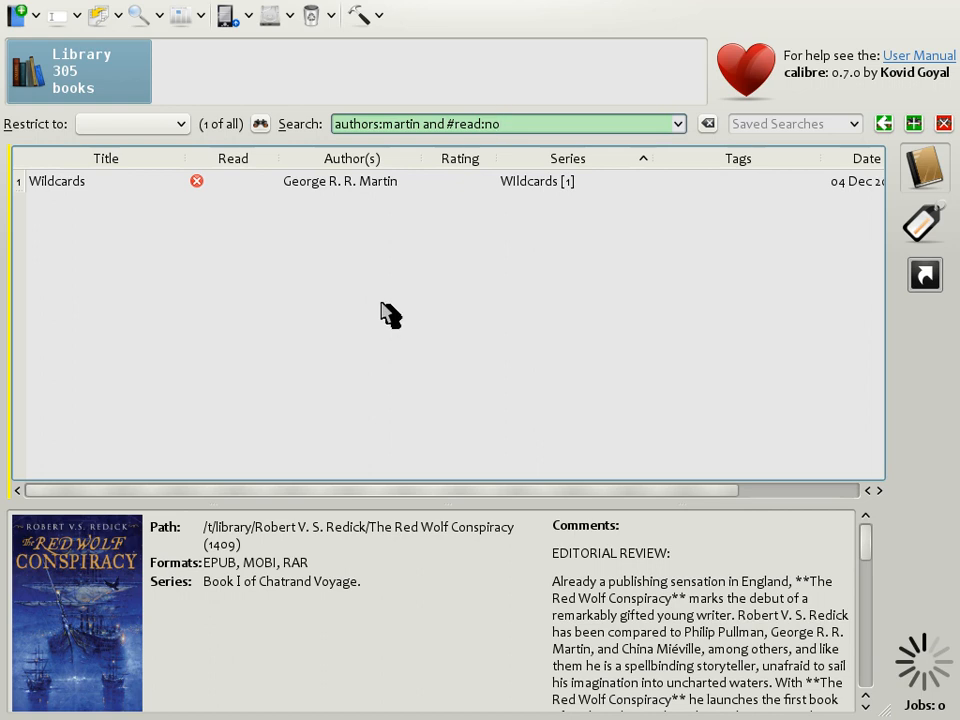
- Save the current search query under the name "Unread GRRM"
click(764, 123)
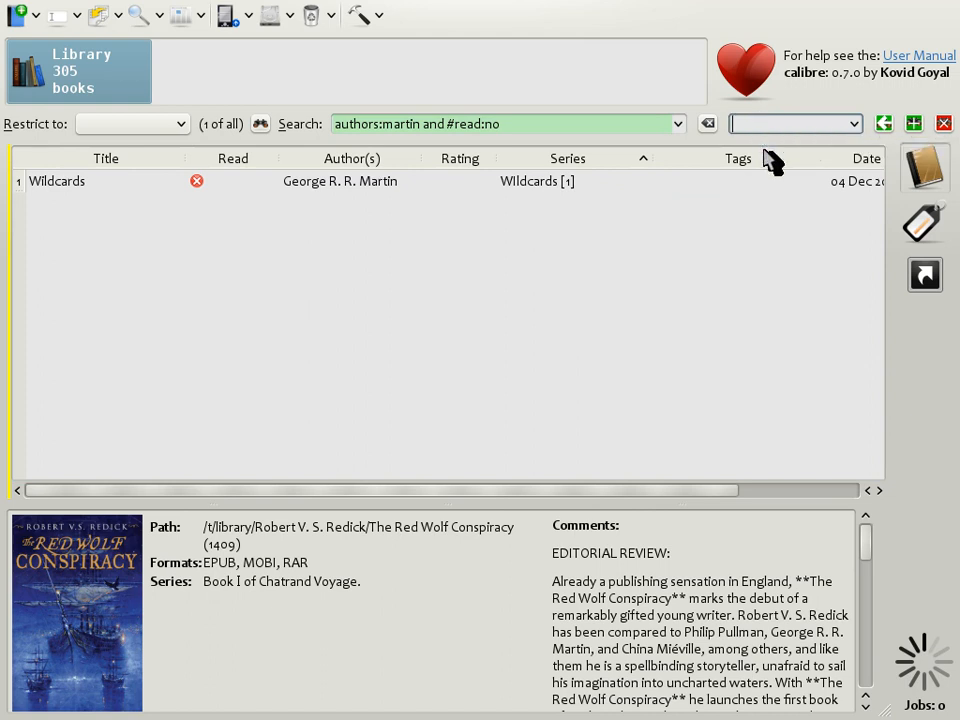
text(Unre)
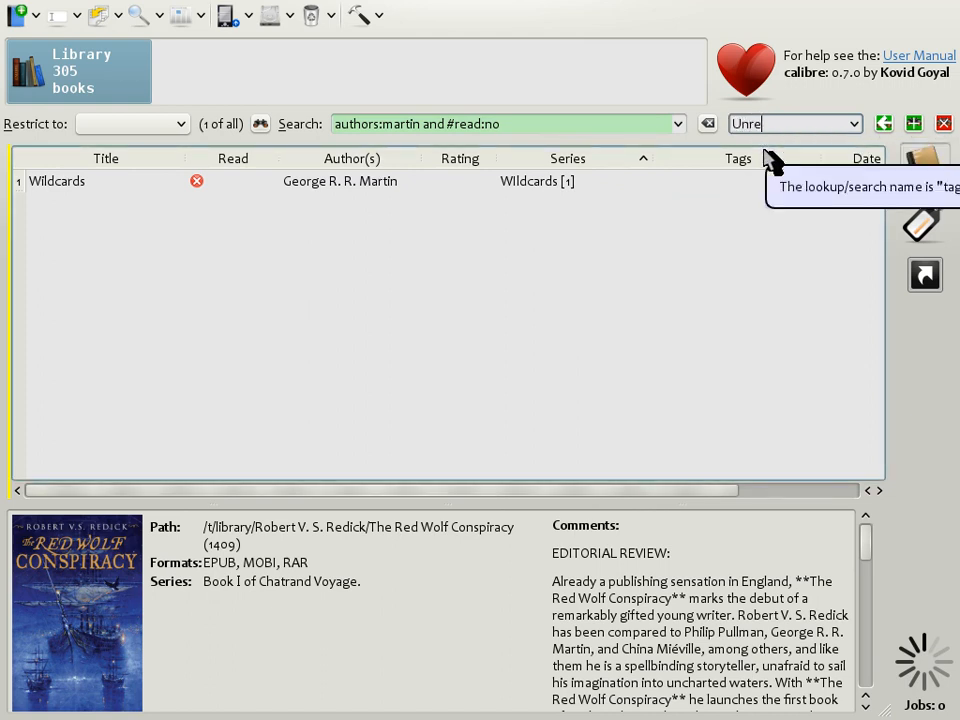
text(ad GRRM)
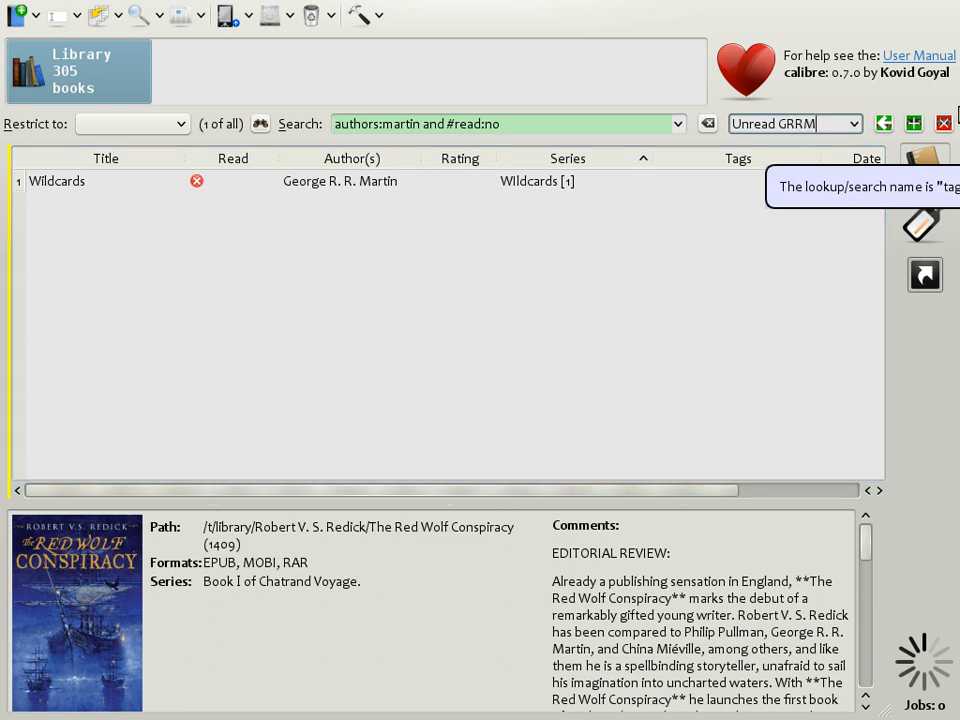
click(914, 124)
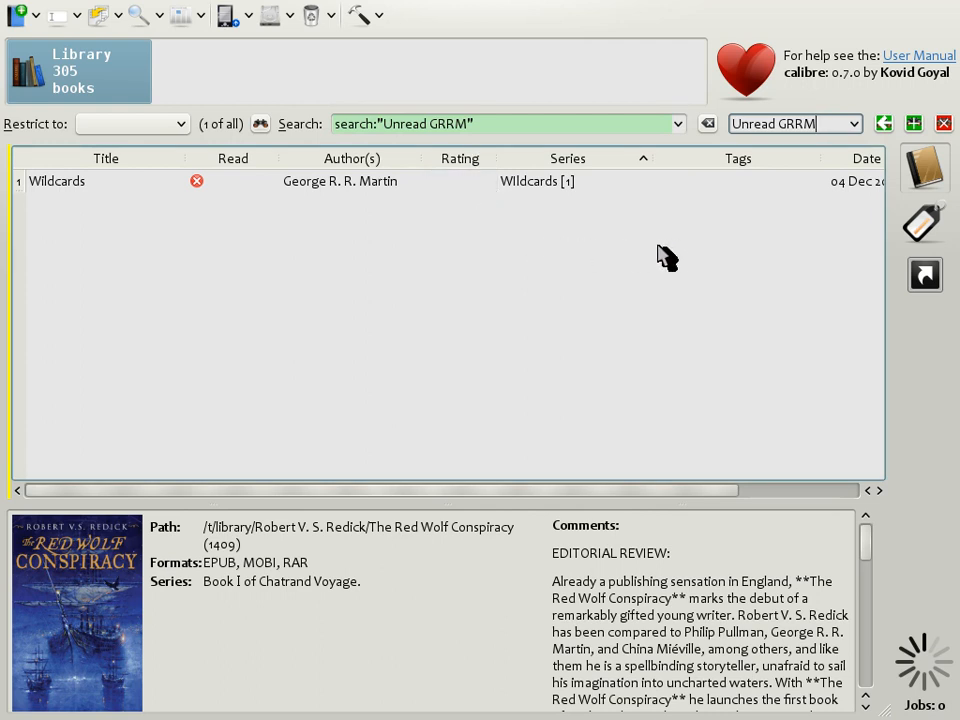
- Clear the current search and run the saved search "Unread GRRM"
click(708, 128)
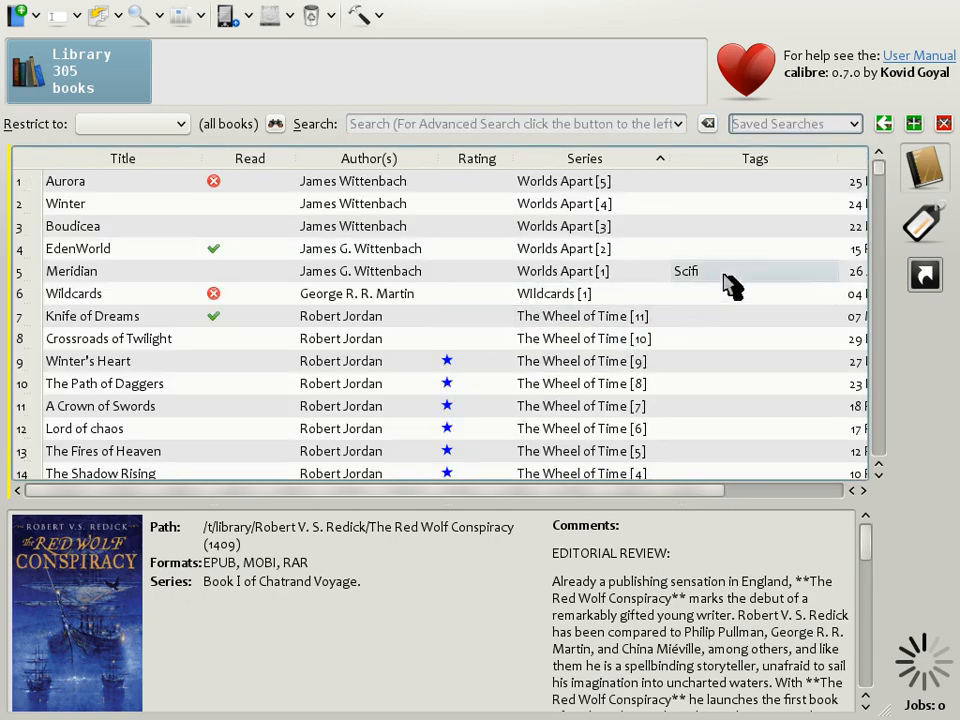
click(856, 130)
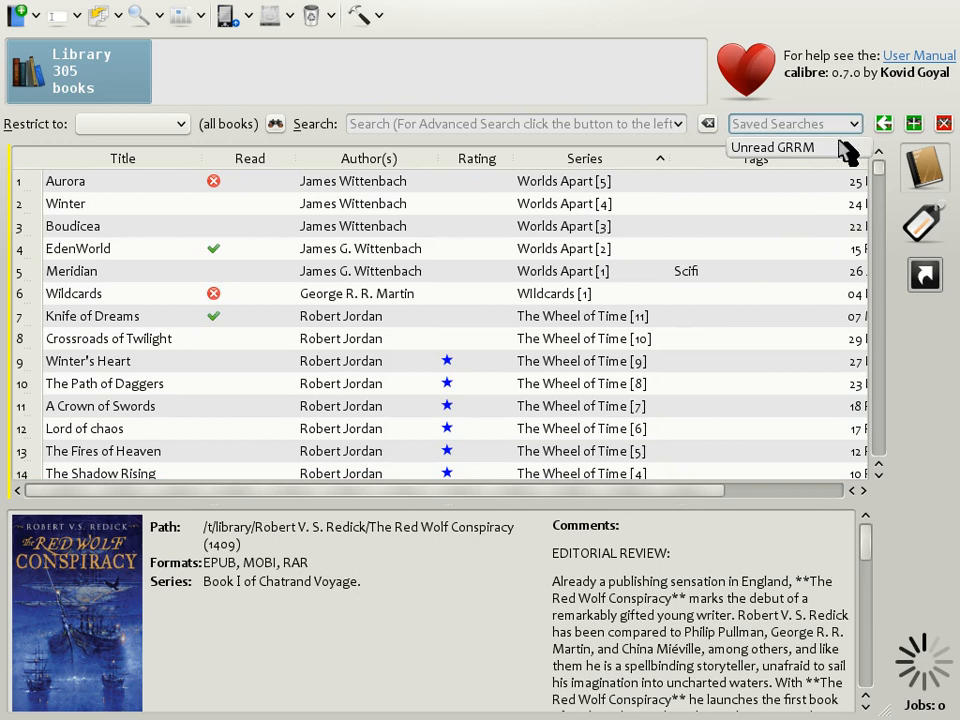
click(806, 147)
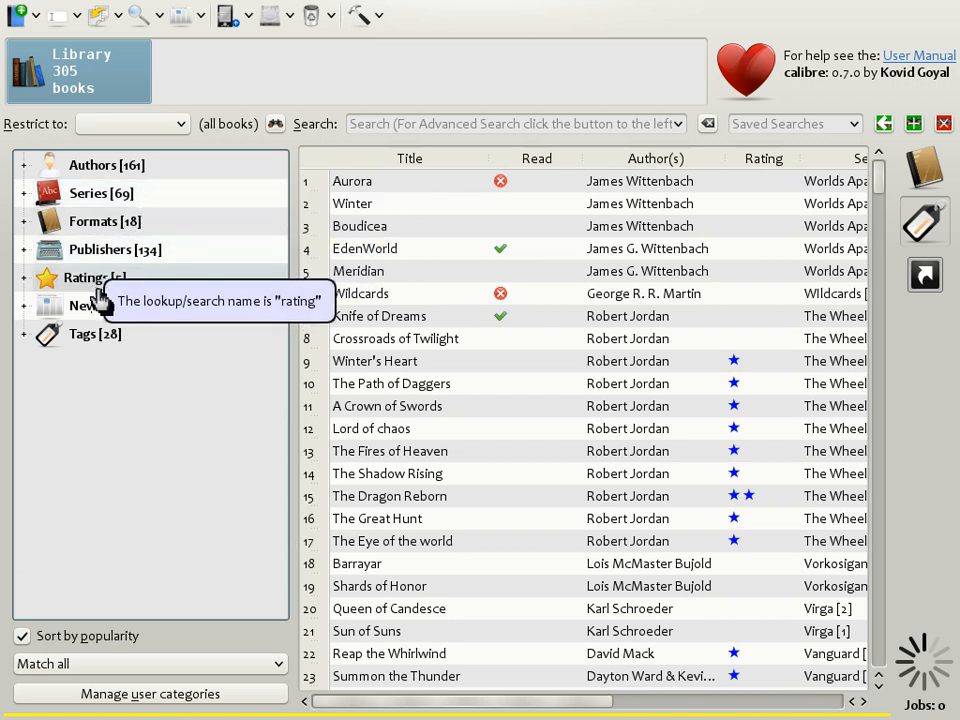
- Expand the Ratings category in the tag browser and filter the list to three-star books
click(24, 280)
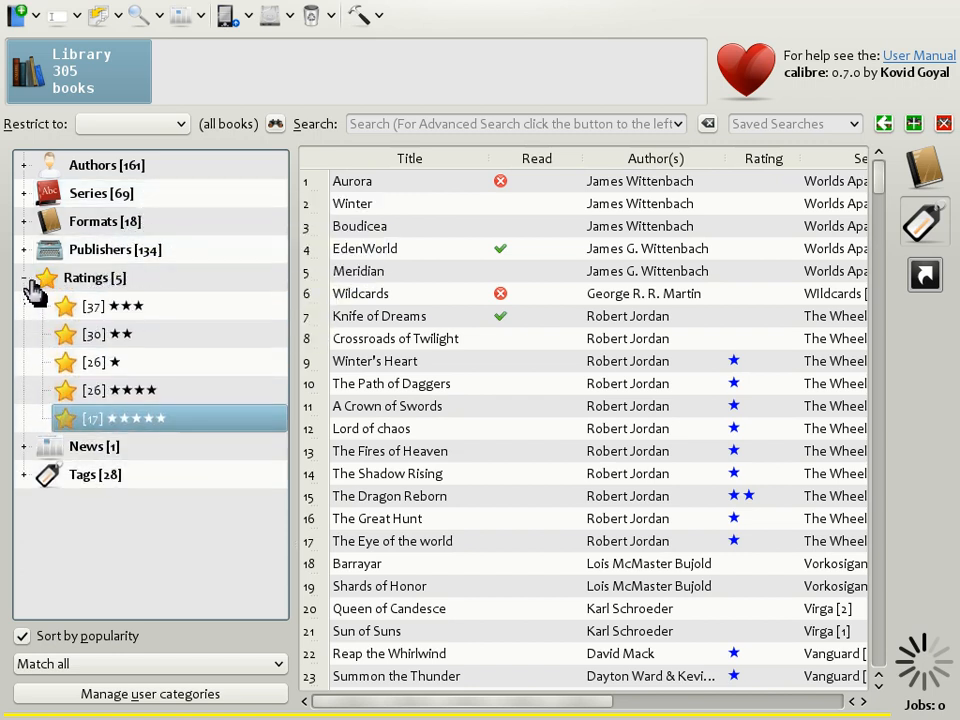
click(162, 312)
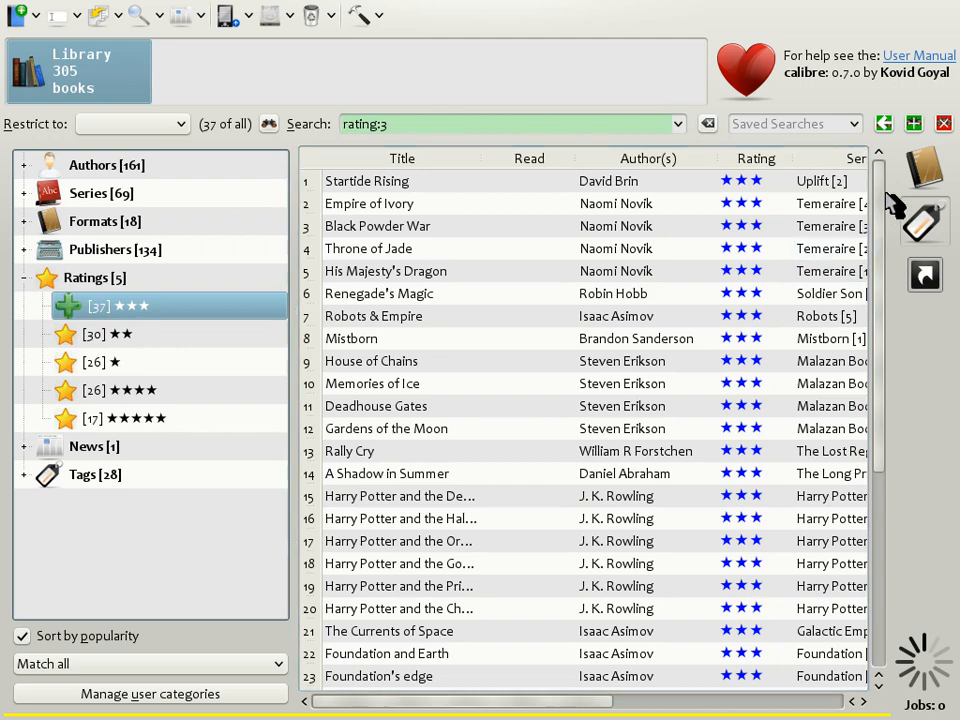
mouse_move(880, 198)
mouse_down()
mouse_move(859, 386)
mouse_move(868, 478)
mouse_move(886, 443)
mouse_move(890, 178)
mouse_up()
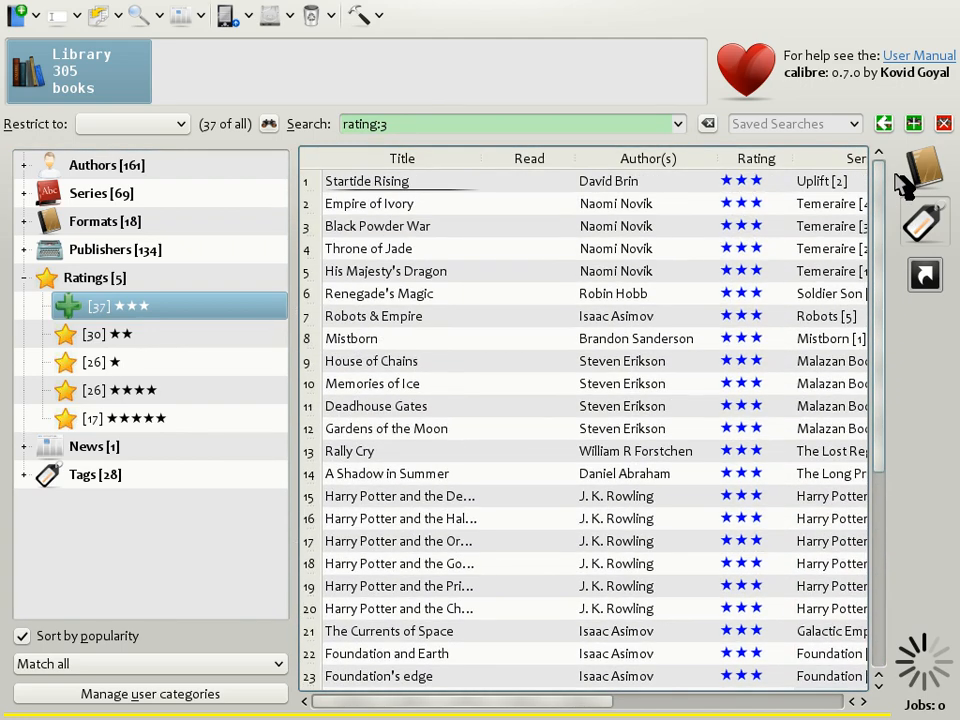
- Invert the rating filter to exclude three-star books, and clear the filter after checking the list
click(150, 313)
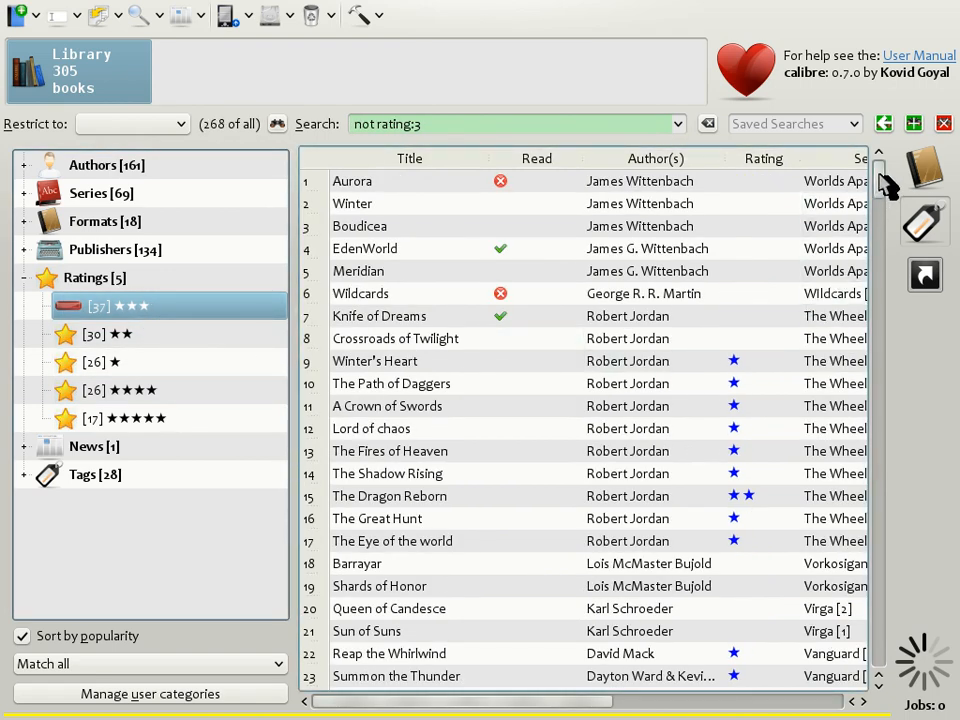
mouse_move(879, 182)
mouse_down()
mouse_move(887, 188)
mouse_move(872, 318)
mouse_move(879, 171)
mouse_up()
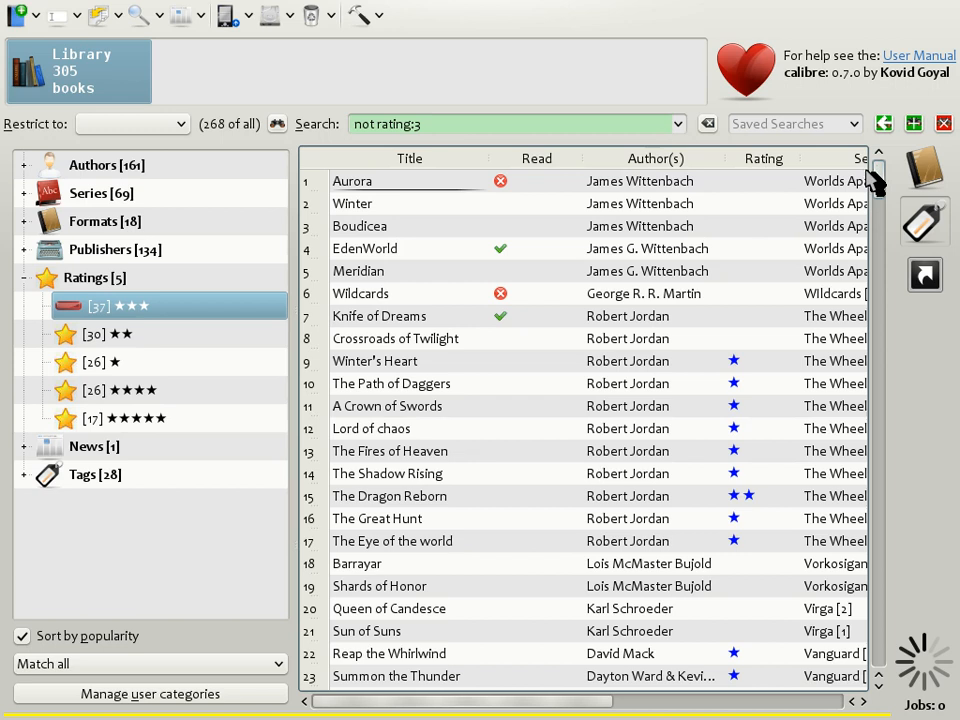
click(160, 314)
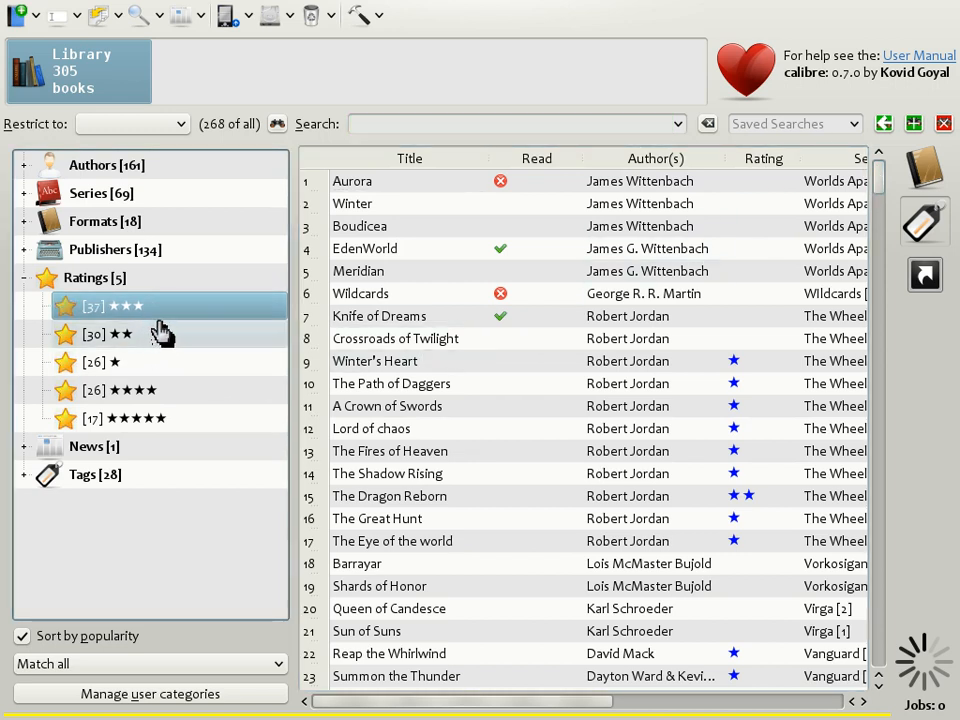
mouse_move(879, 189)
mouse_down()
mouse_move(878, 240)
mouse_move(877, 184)
mouse_up()
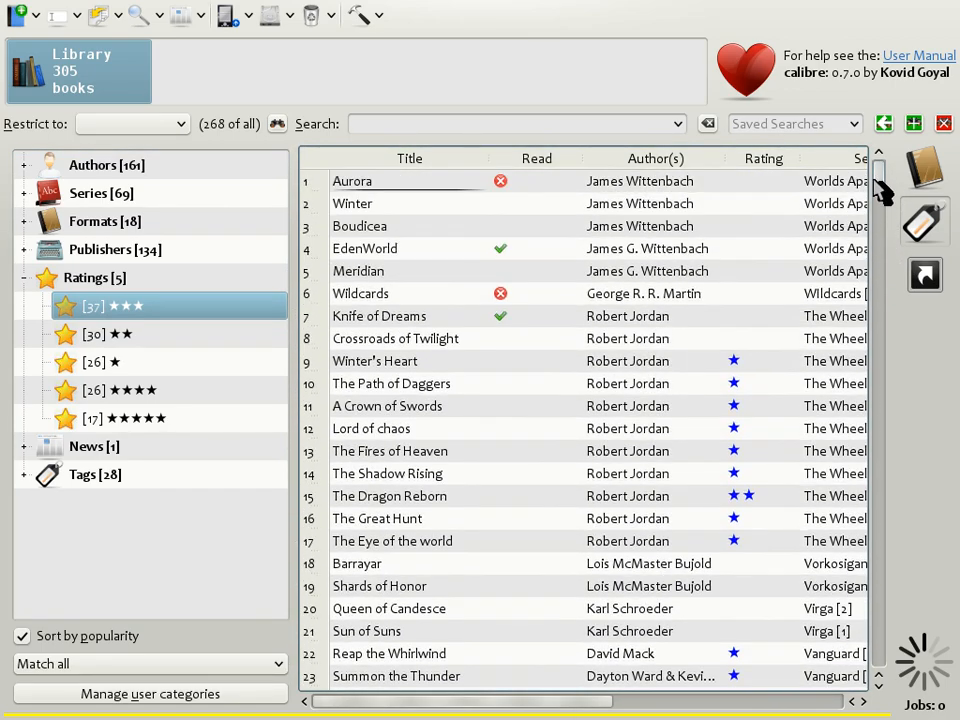
- Filter the library to books rated either three or five stars, using the Match any mode
click(60, 316)
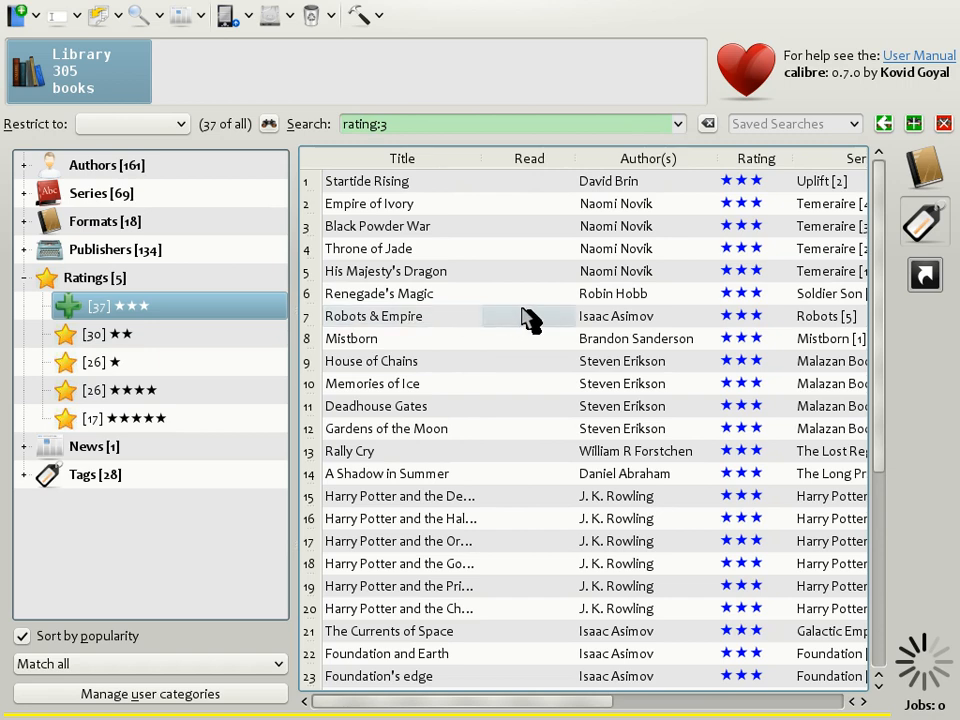
click(190, 310)
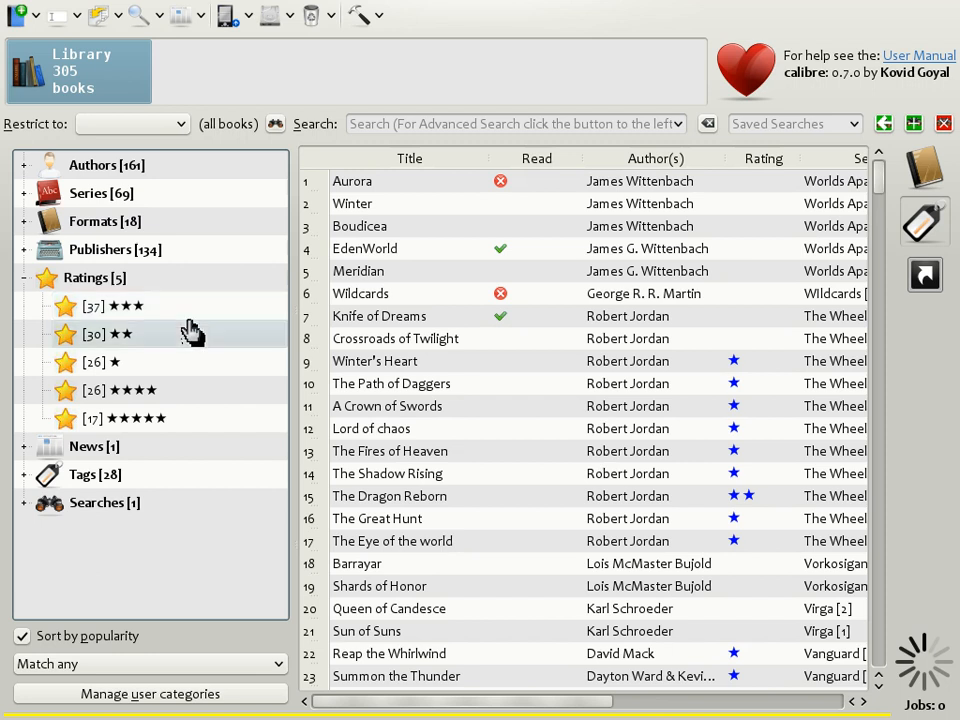
click(70, 310)
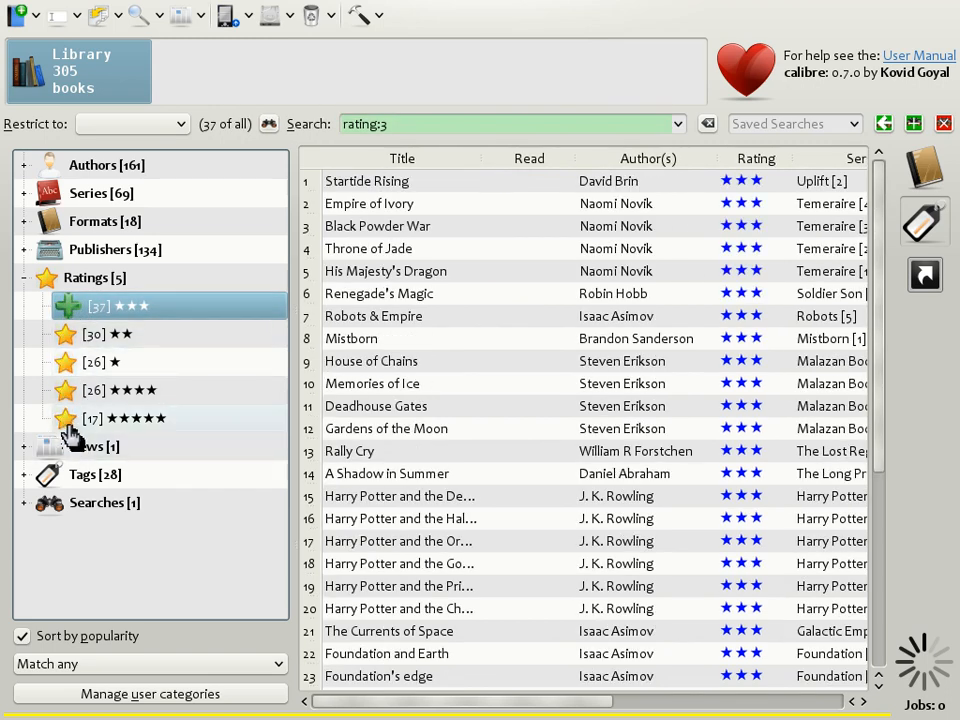
click(68, 424)
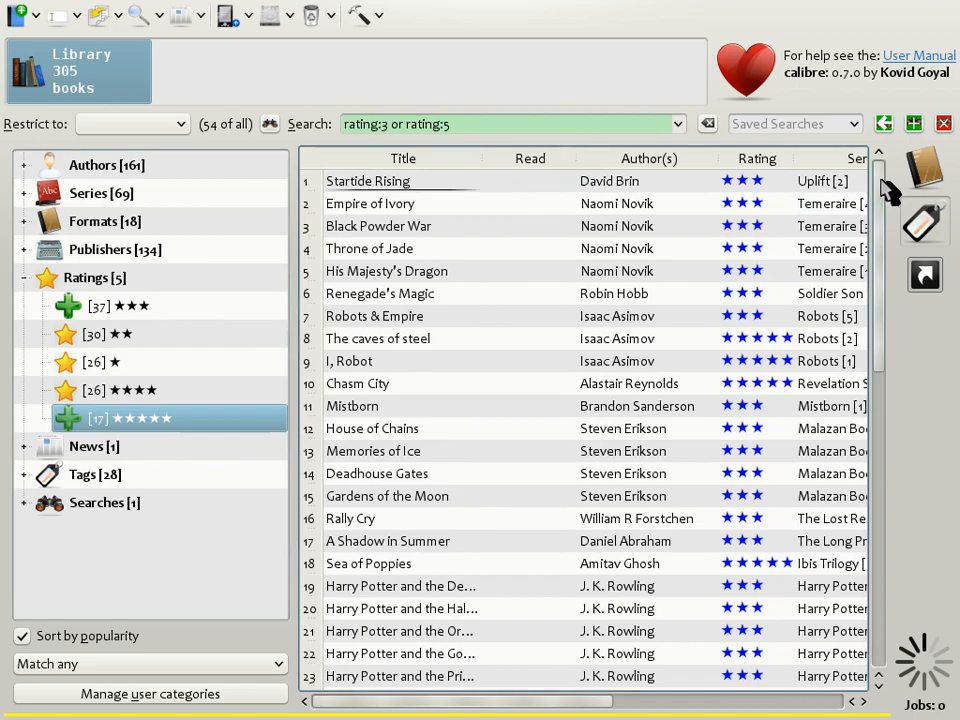
mouse_move(888, 190)
mouse_down()
mouse_move(870, 483)
mouse_move(874, 182)
mouse_up()
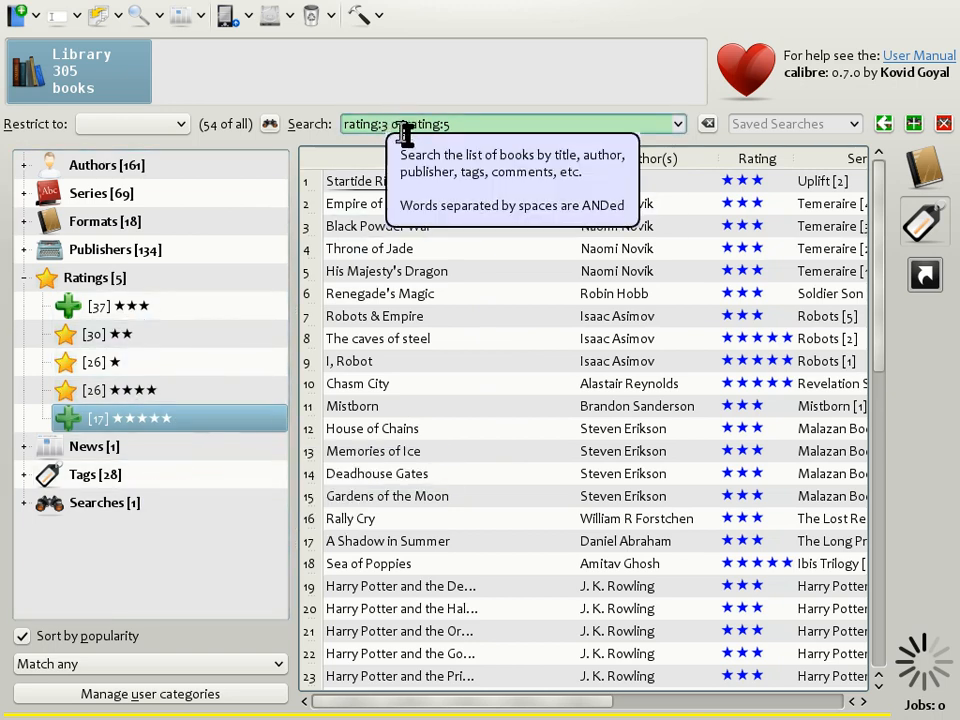
- Switch the tag browser to Match all and filter for three-star books by Isaac Asimov
click(152, 667)
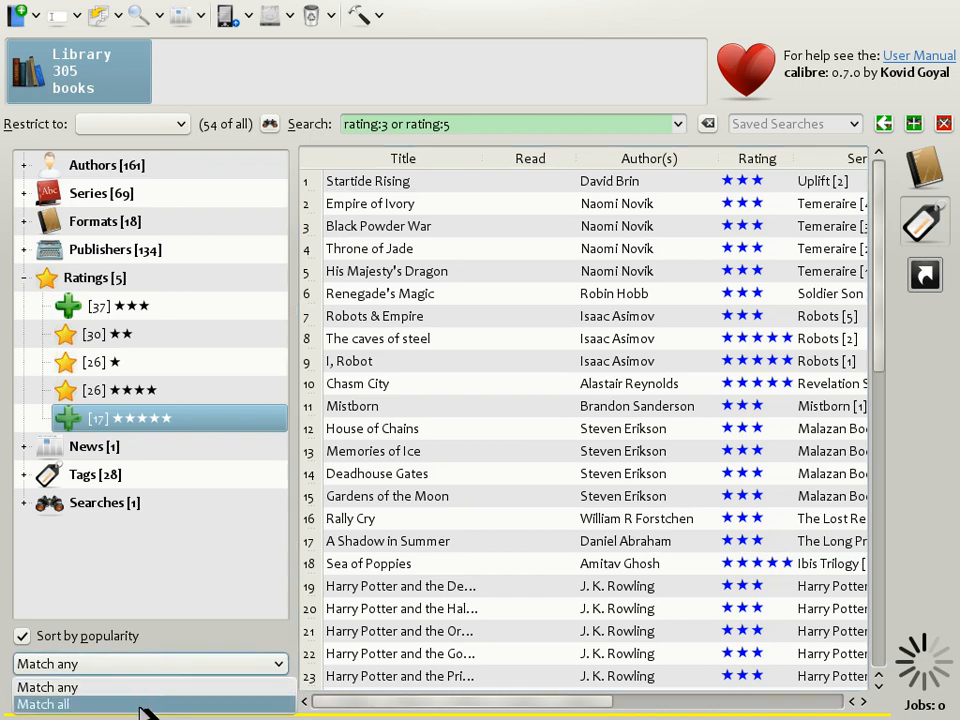
click(141, 705)
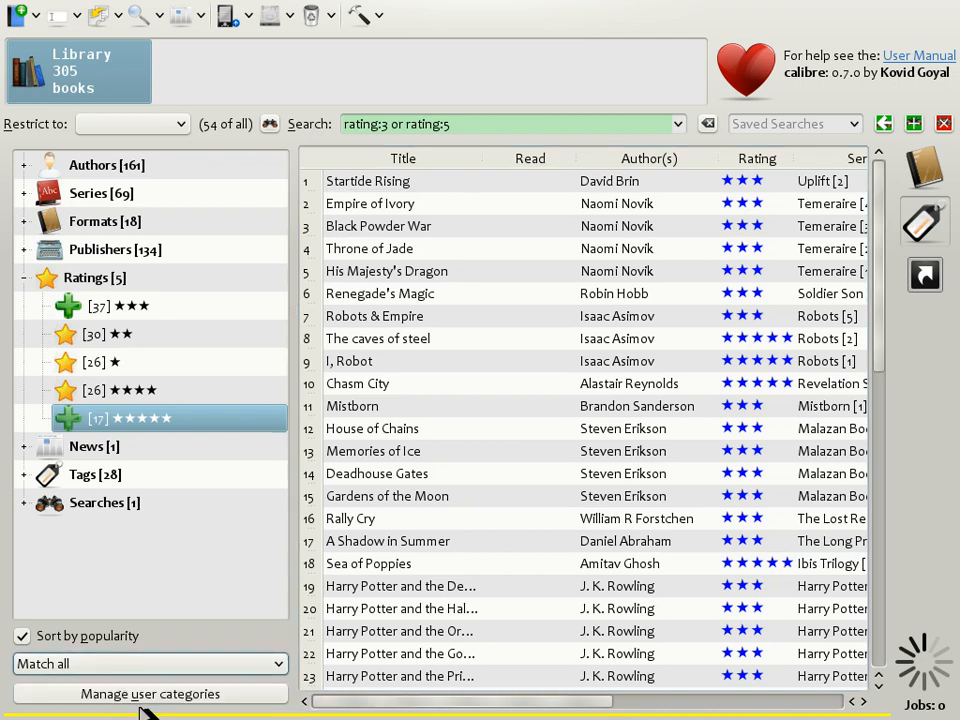
click(69, 305)
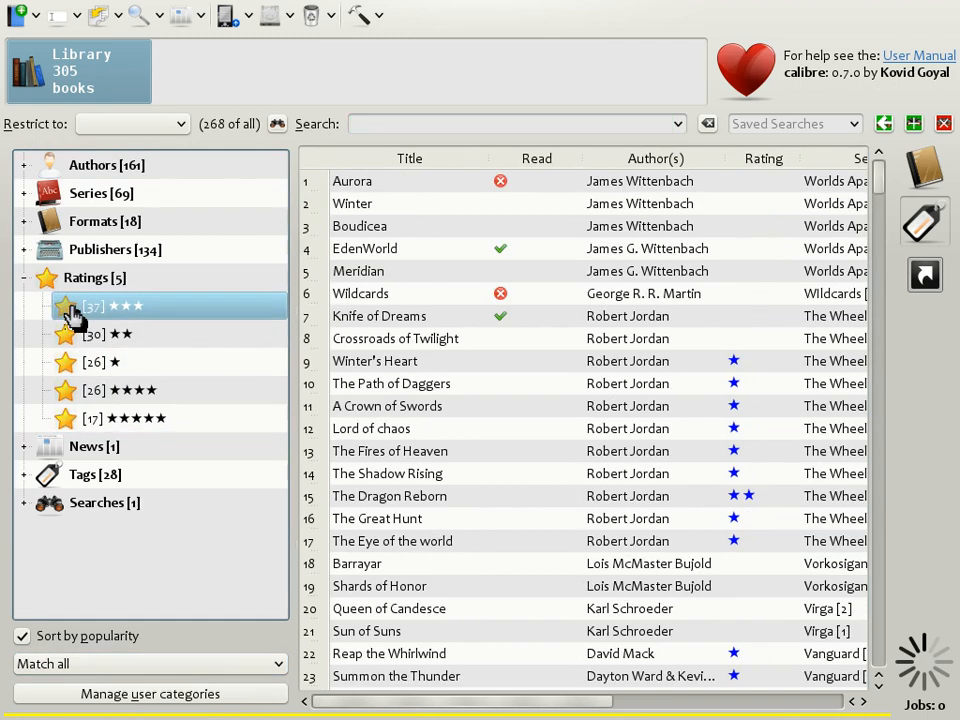
click(69, 310)
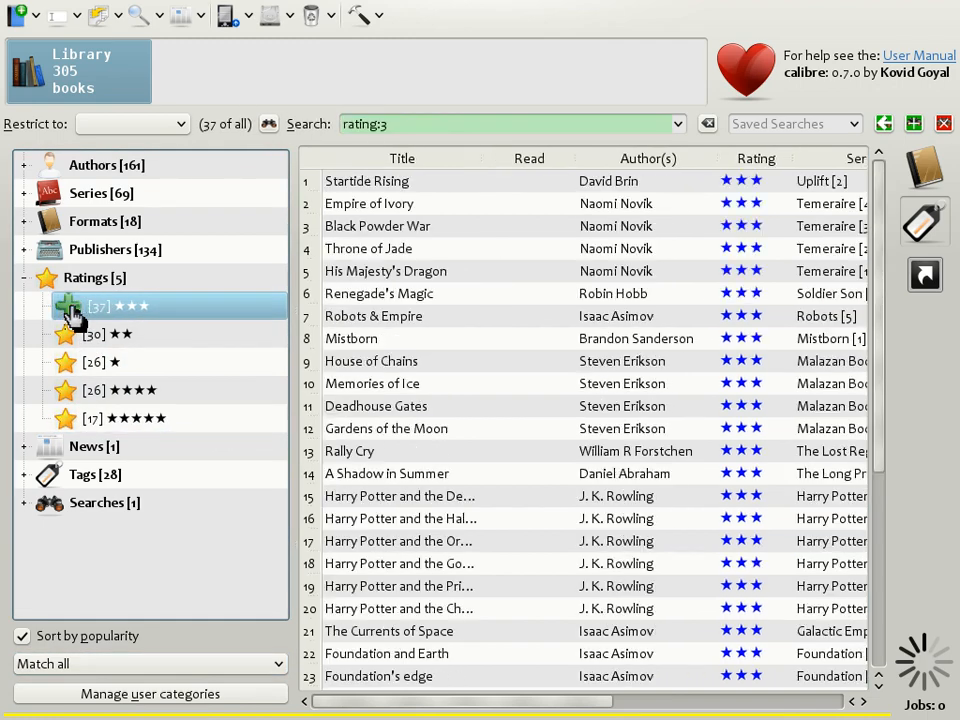
click(23, 167)
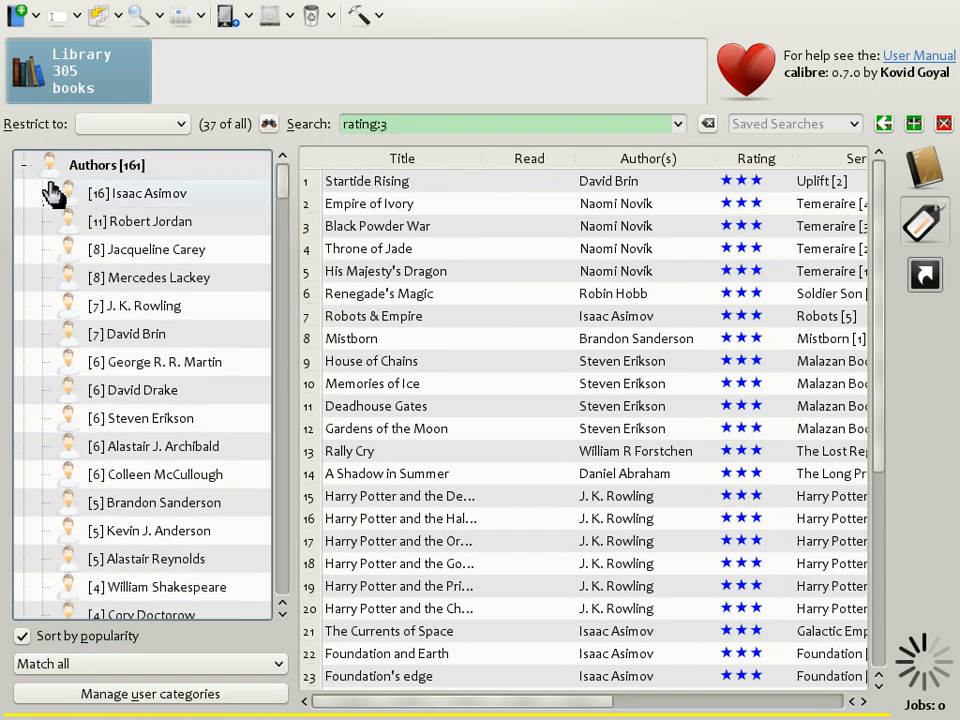
click(120, 204)
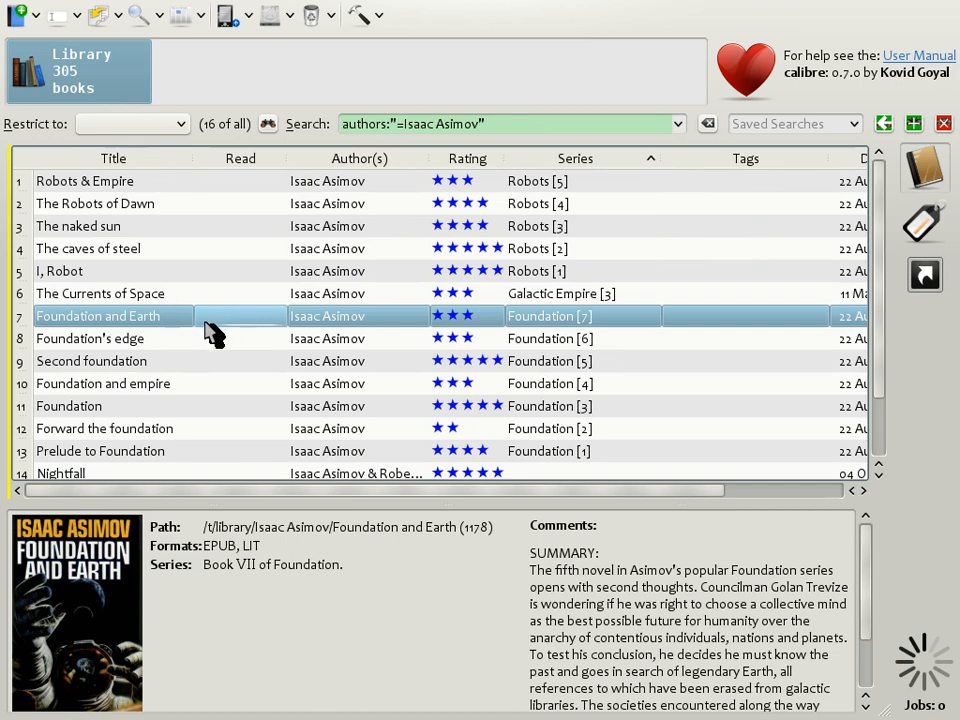
- Find the books in the same series as Foundation and Earth, followed by all books by the same author
right_click(103, 328)
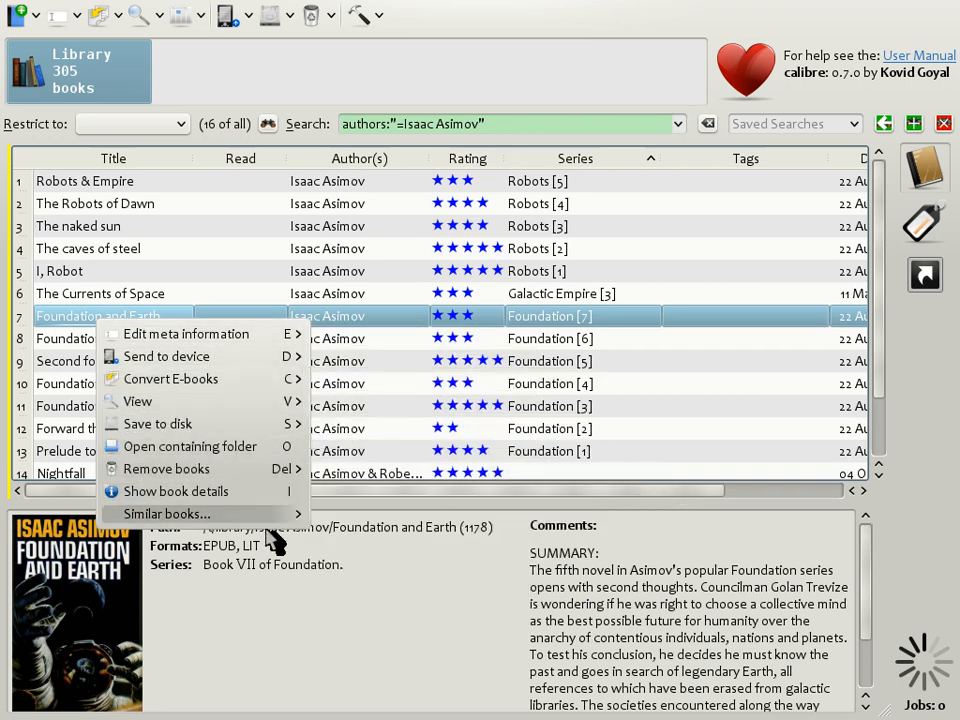
mouse_move(290, 514)
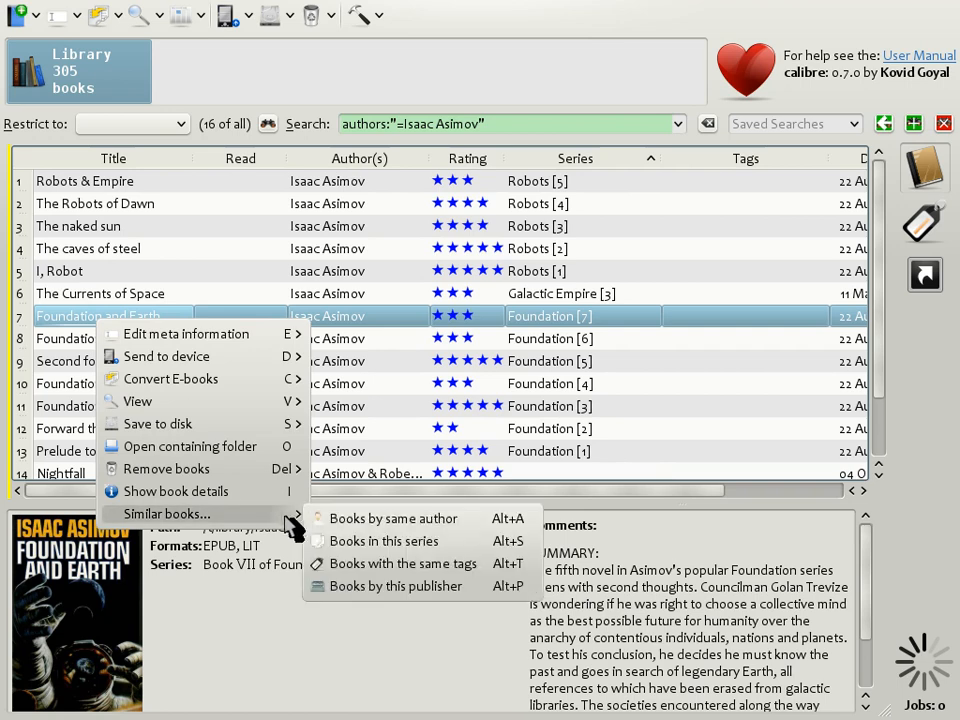
click(410, 543)
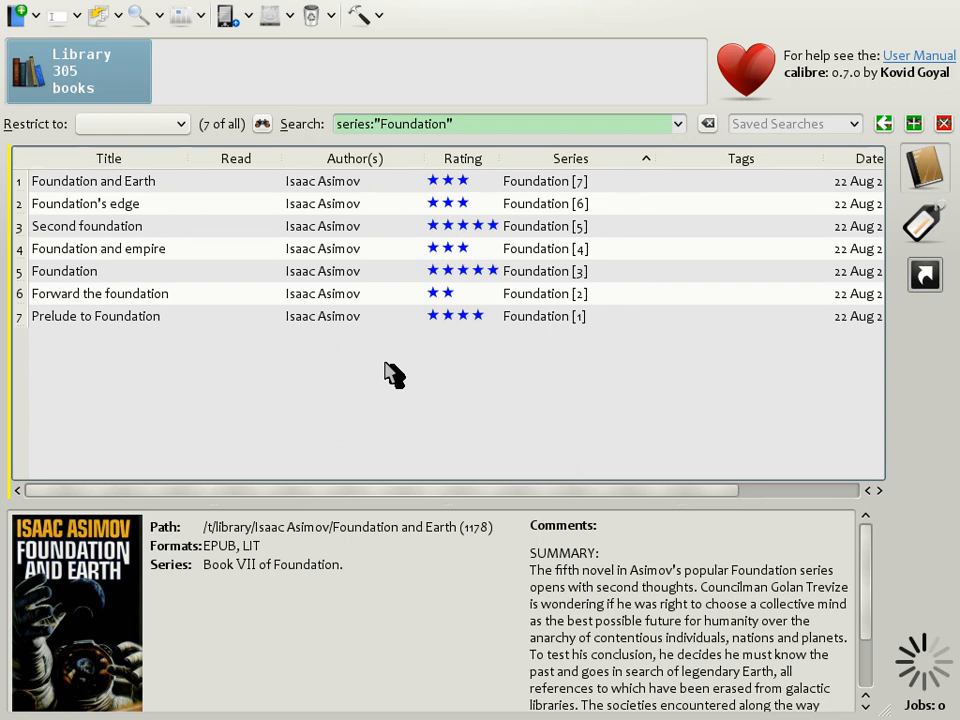
key(alt+a)
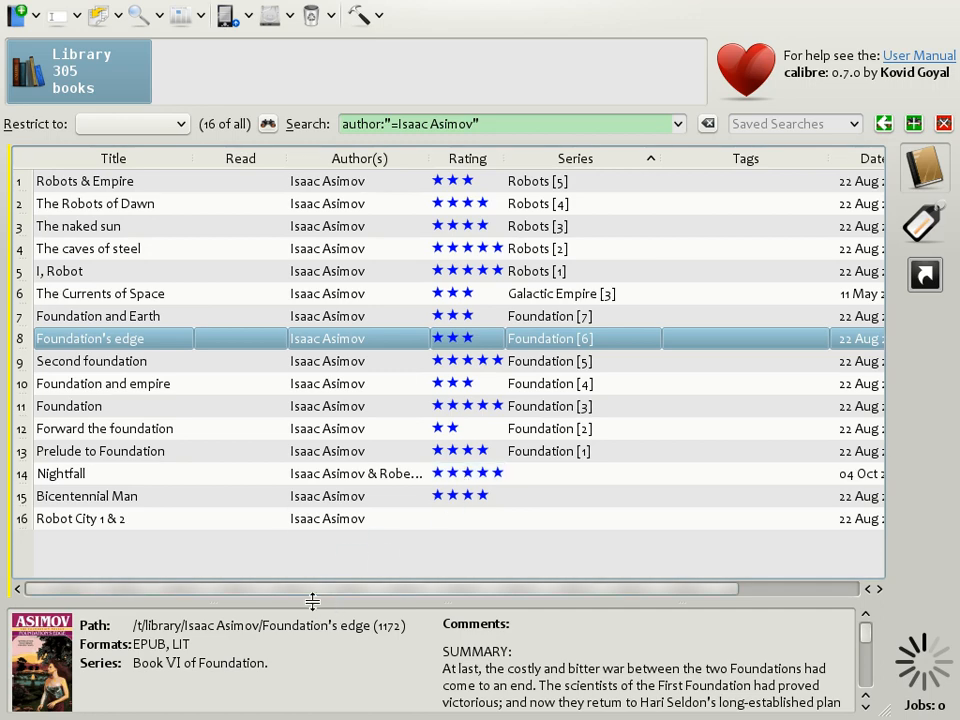
- Enlarge the book details area and view the details of Foundation, Prelude to Foundation, Foundation's edge and The caves of steel
drag(311, 600, 347, 501)
click(300, 407)
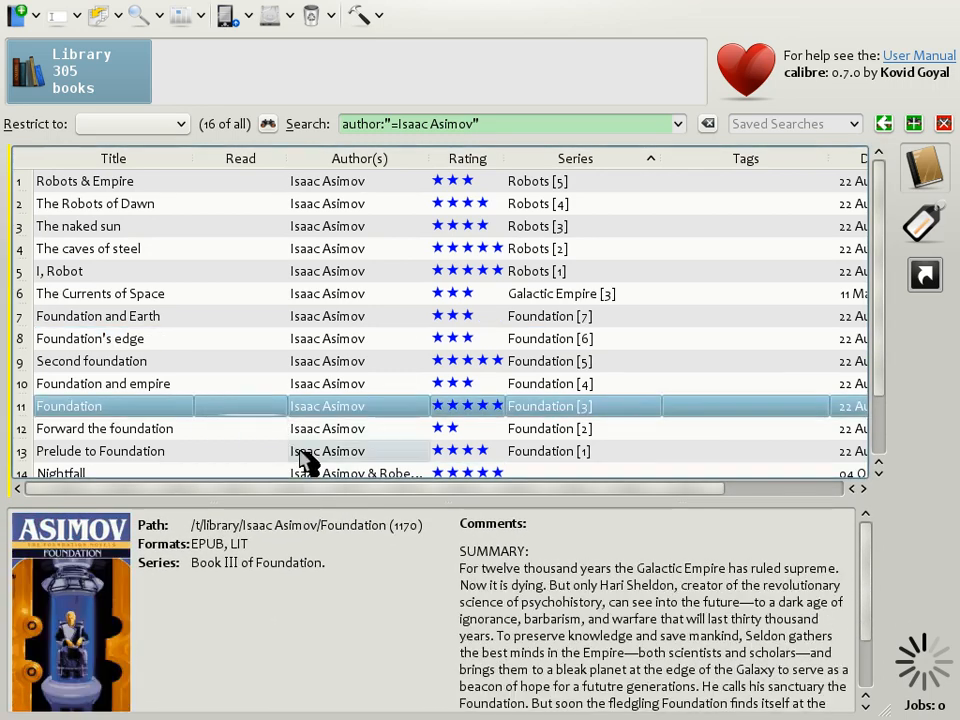
click(311, 451)
click(320, 340)
click(327, 256)
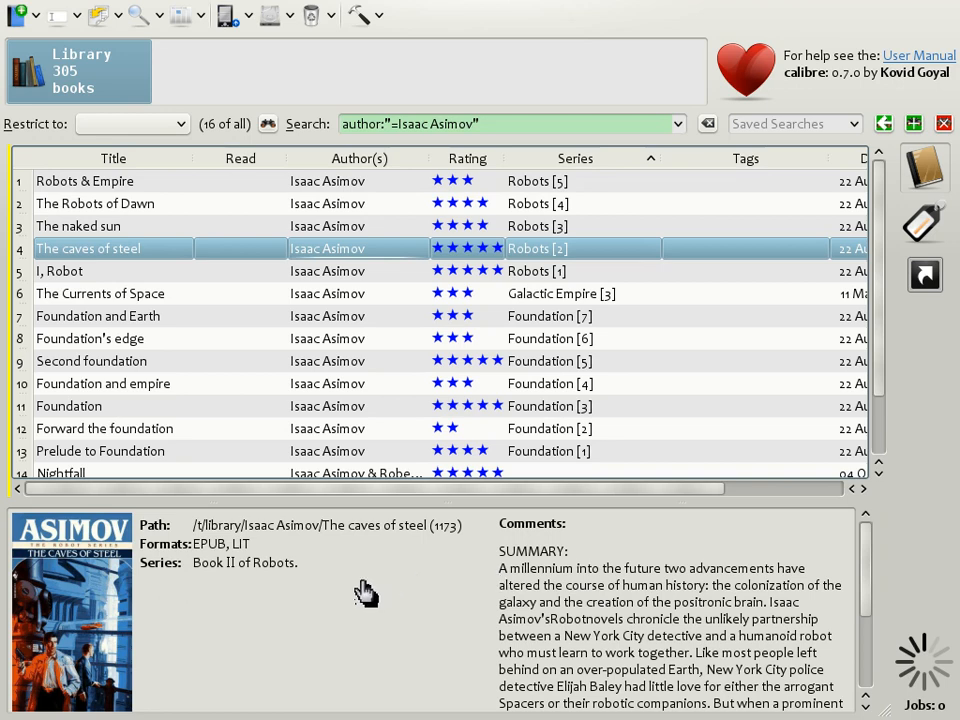
- Browse the full book details from The caves of steel to Foundation and Earth, close them and select Foundation and empire
click(242, 624)
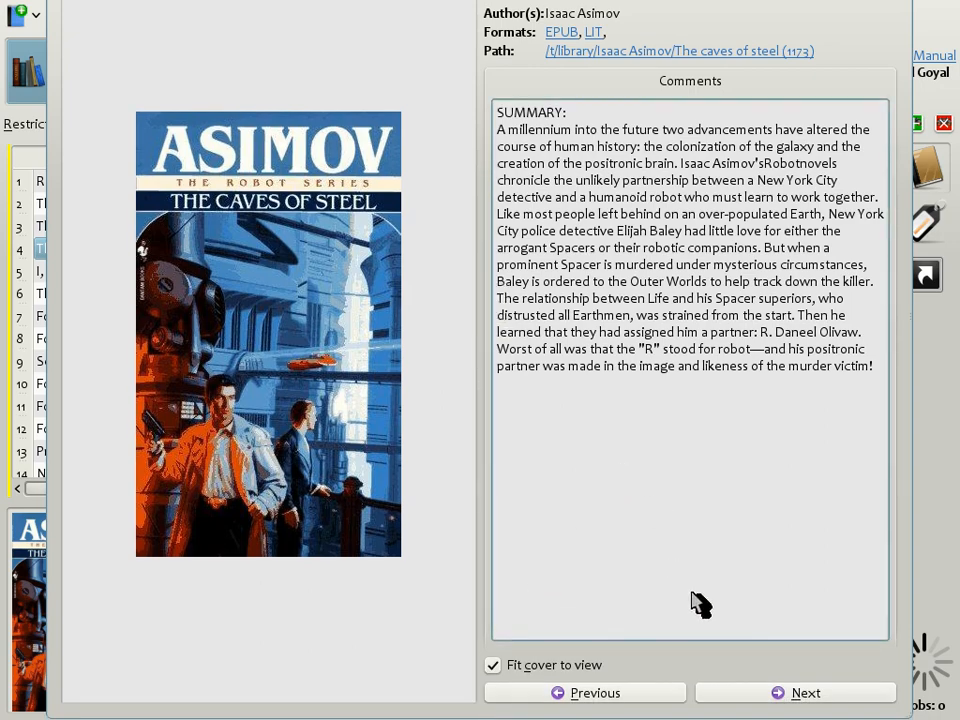
click(770, 698)
click(773, 702)
click(775, 702)
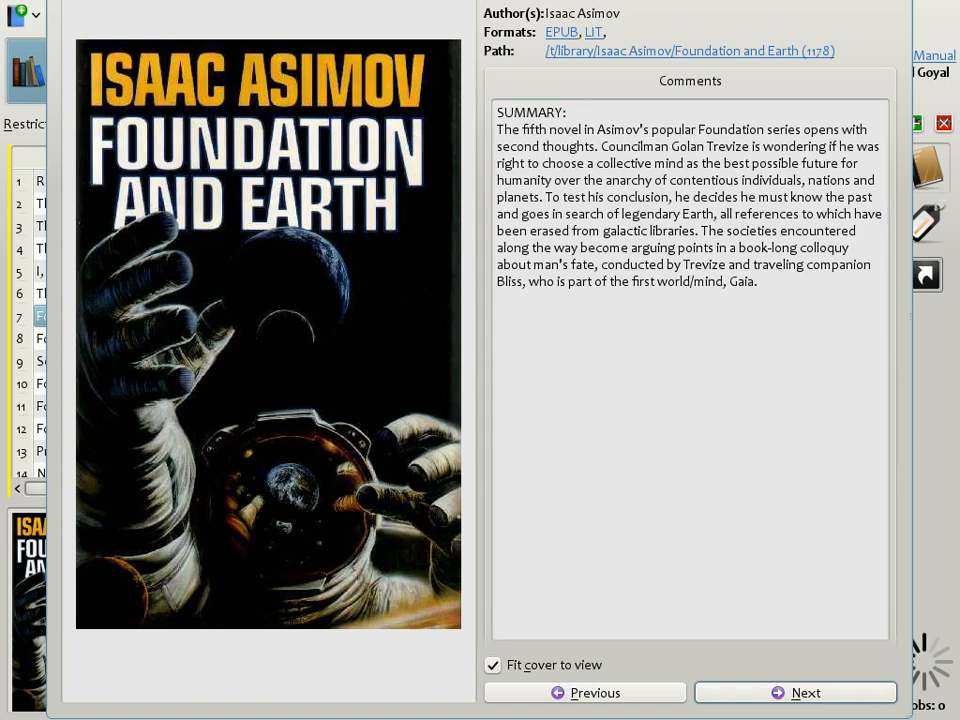
key(Escape)
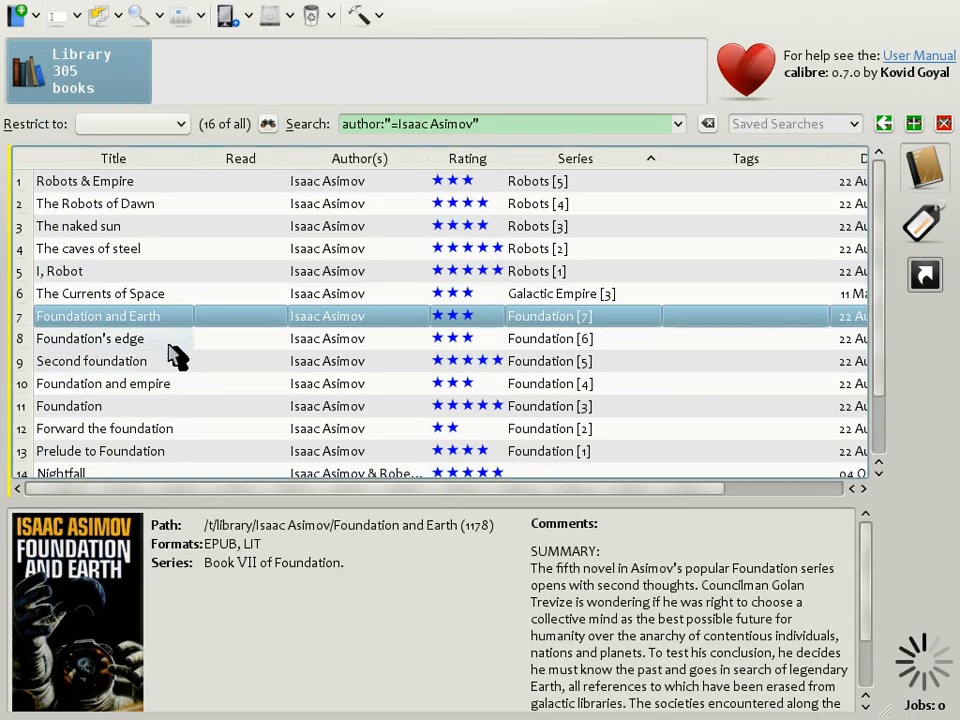
click(237, 397)
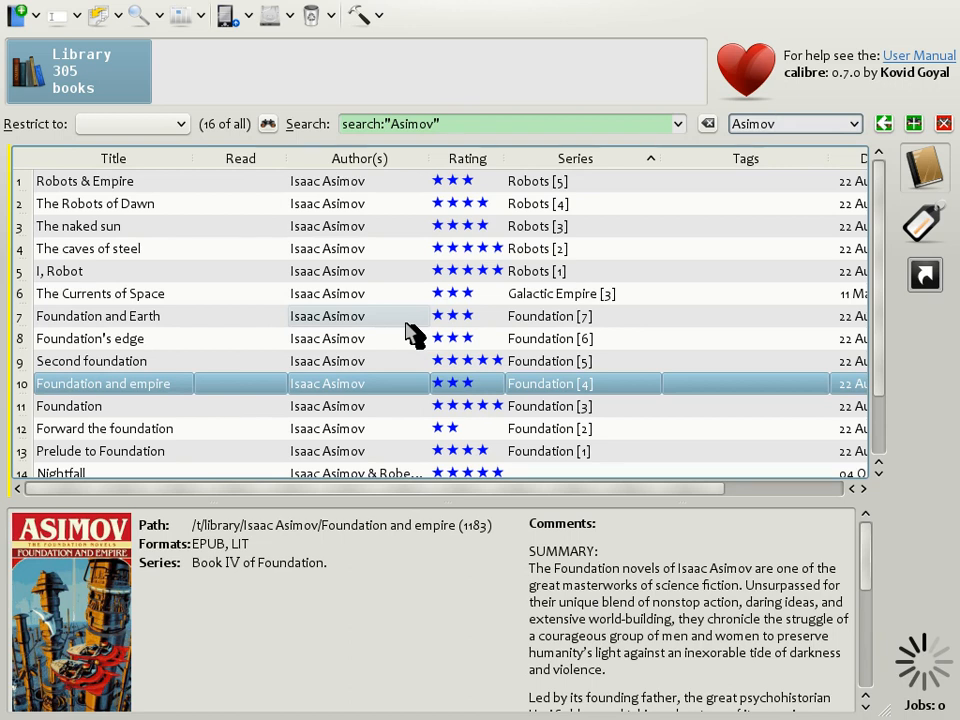
- Browse the book covers in the cover browser from Foundation and empire, close it with Foundation and Earth selected
click(925, 280)
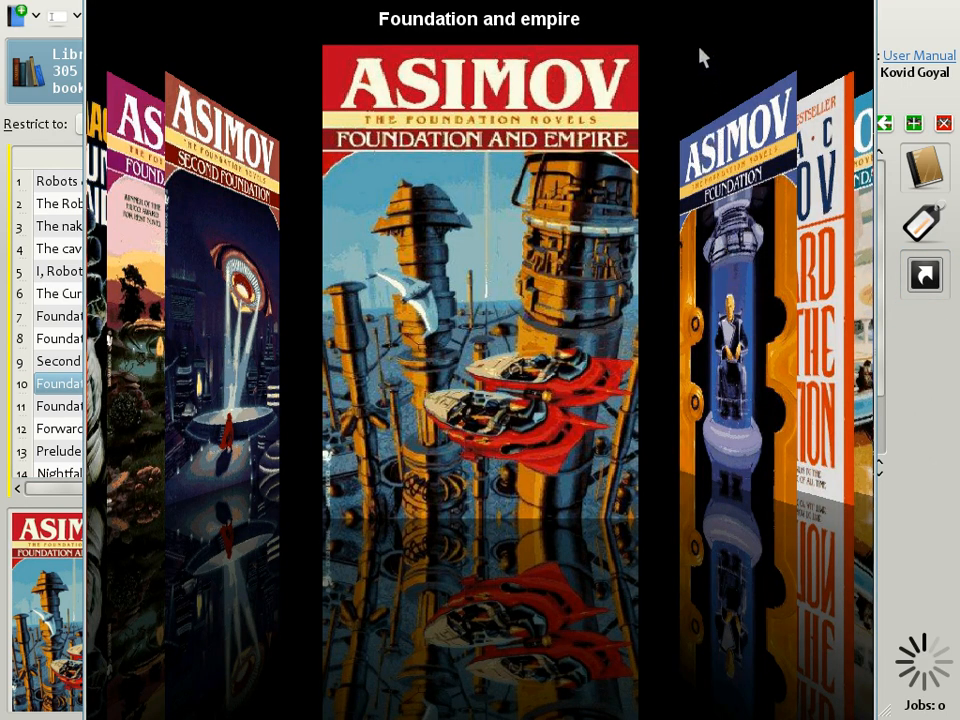
key(Right)
key(Right)
key(Right)
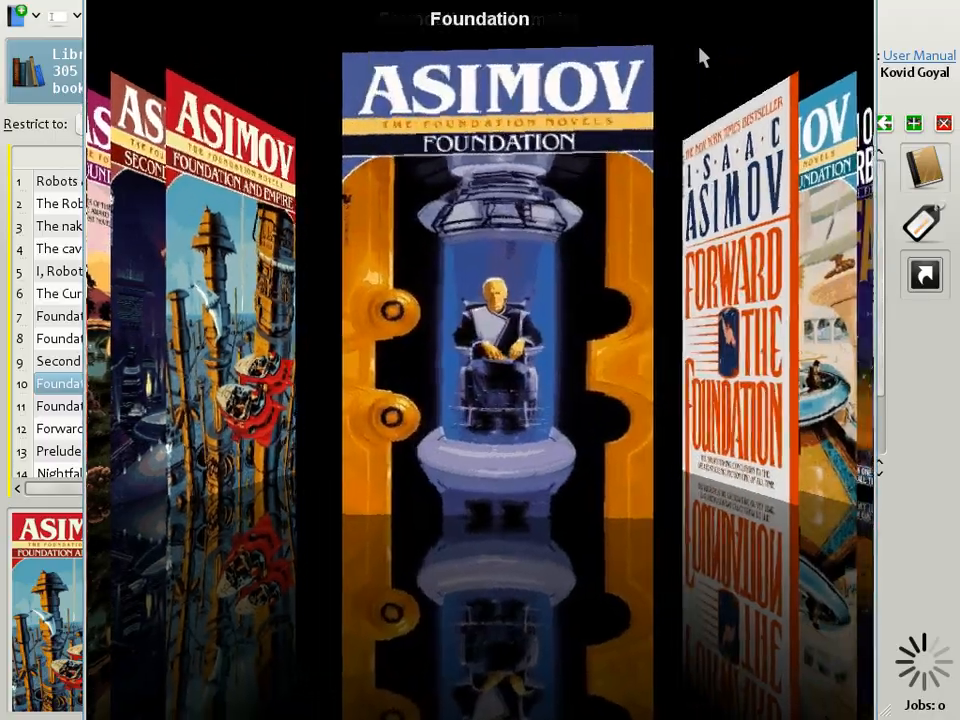
key(Right)
key(Right)
key(Right)
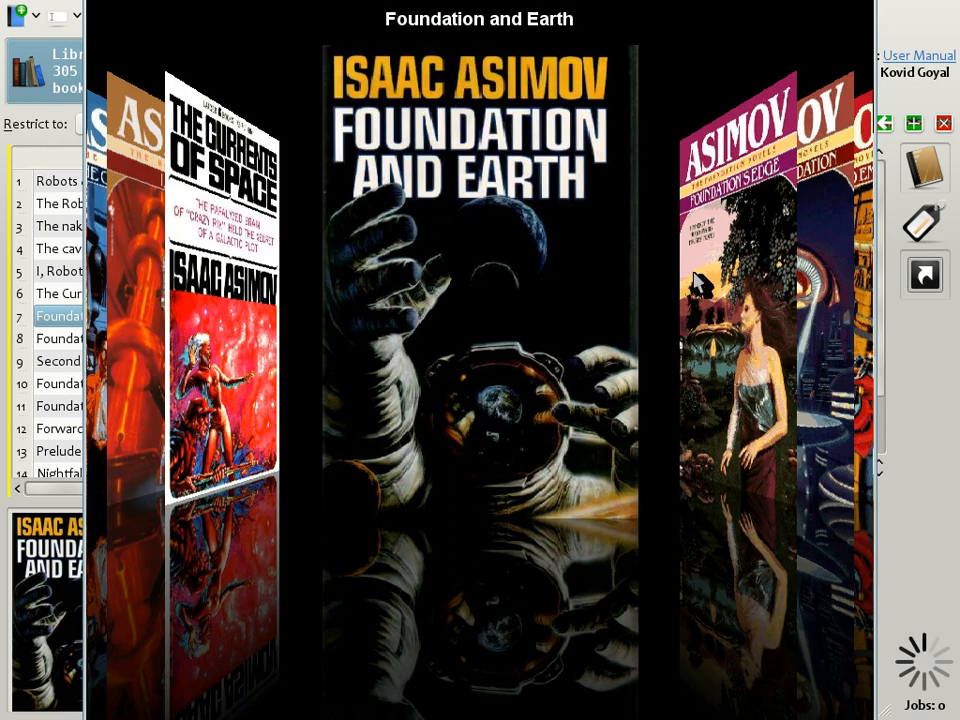
key(Escape)
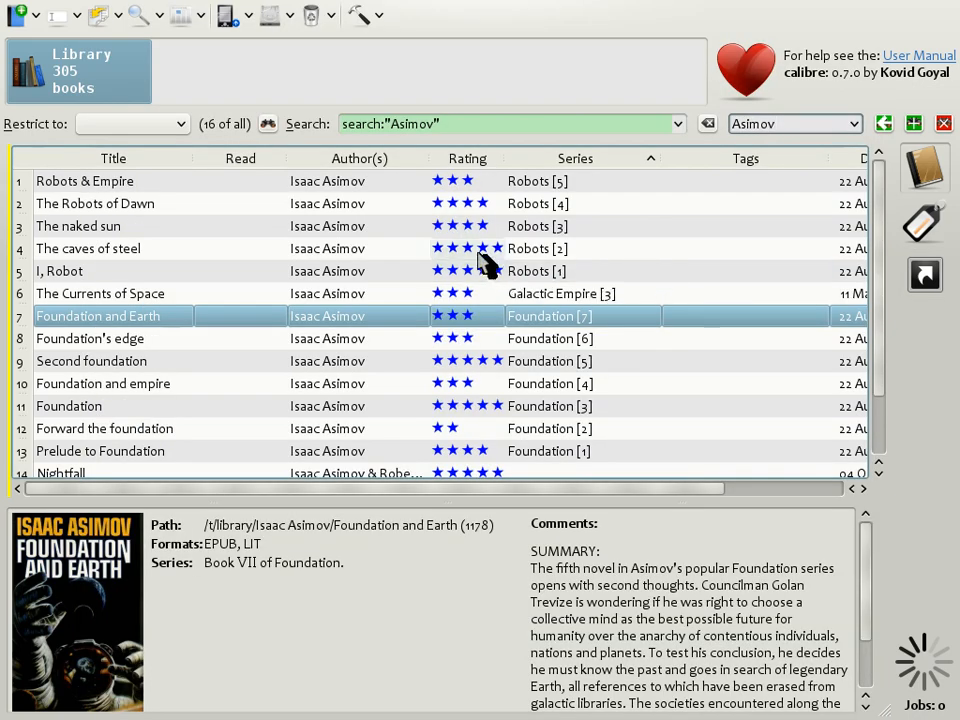
- Look at the Interface preferences for the cover browser and visible columns, and close them without changes
click(358, 18)
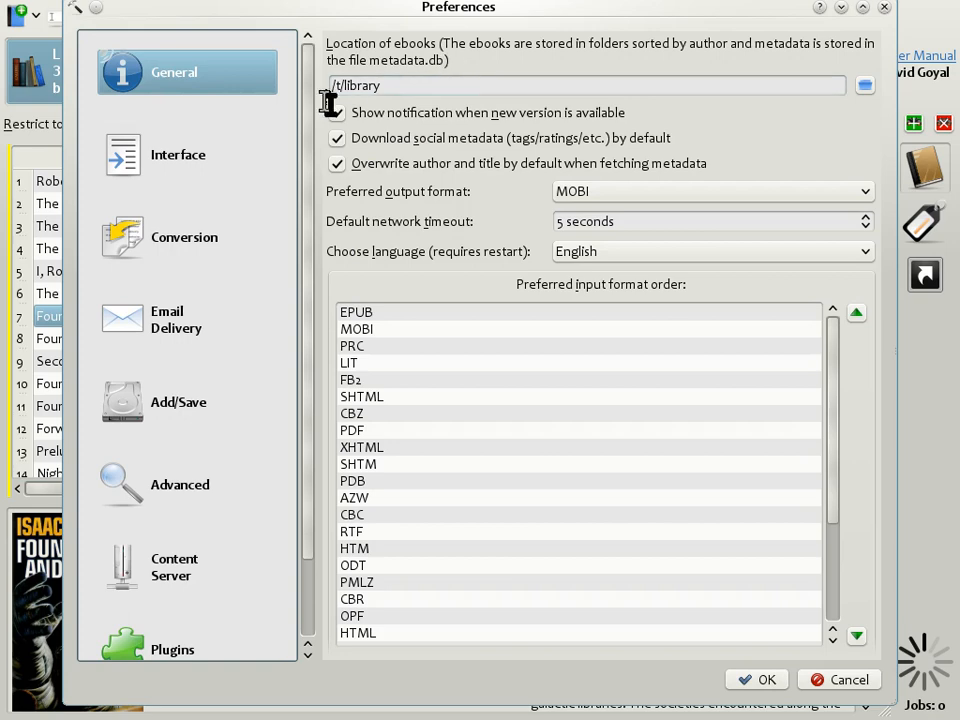
click(240, 167)
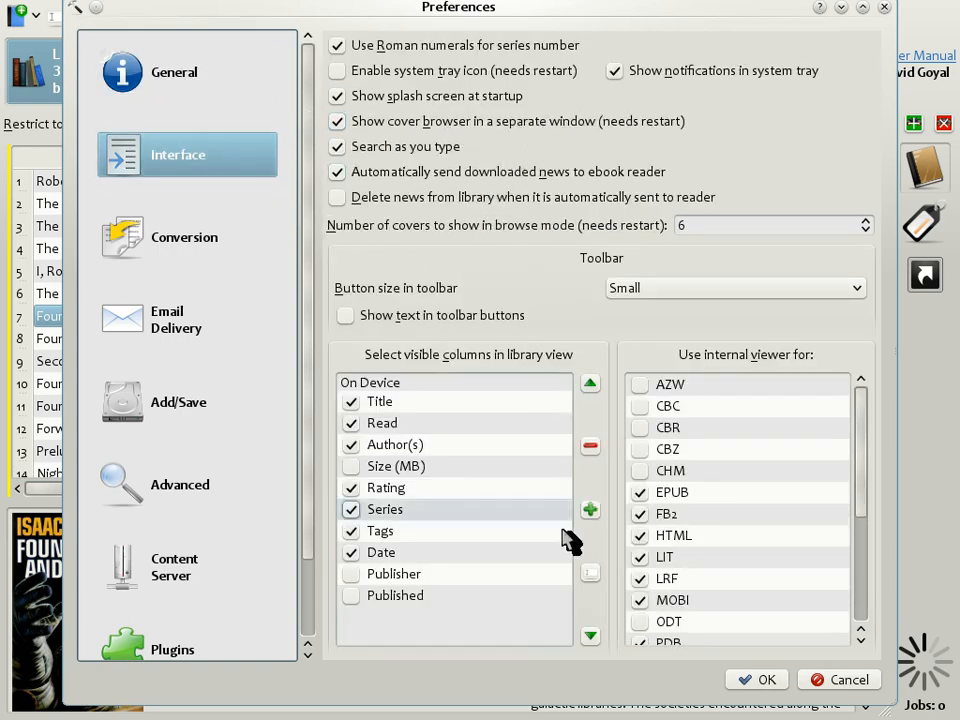
click(840, 680)
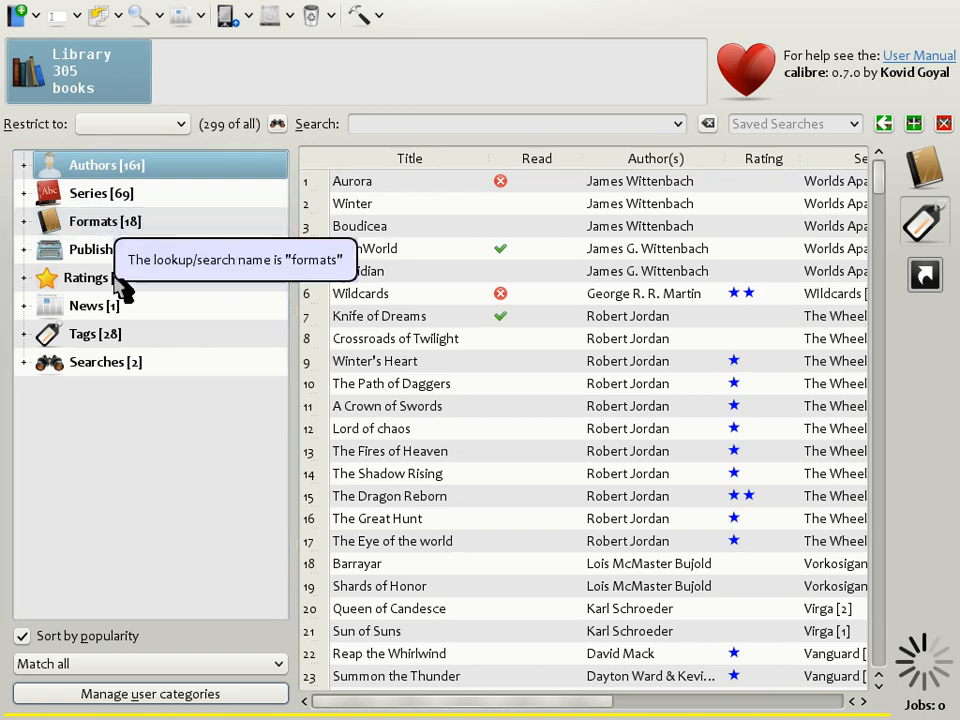
- Create a user category named Favorite Authors and filter the available items to Authors
click(160, 697)
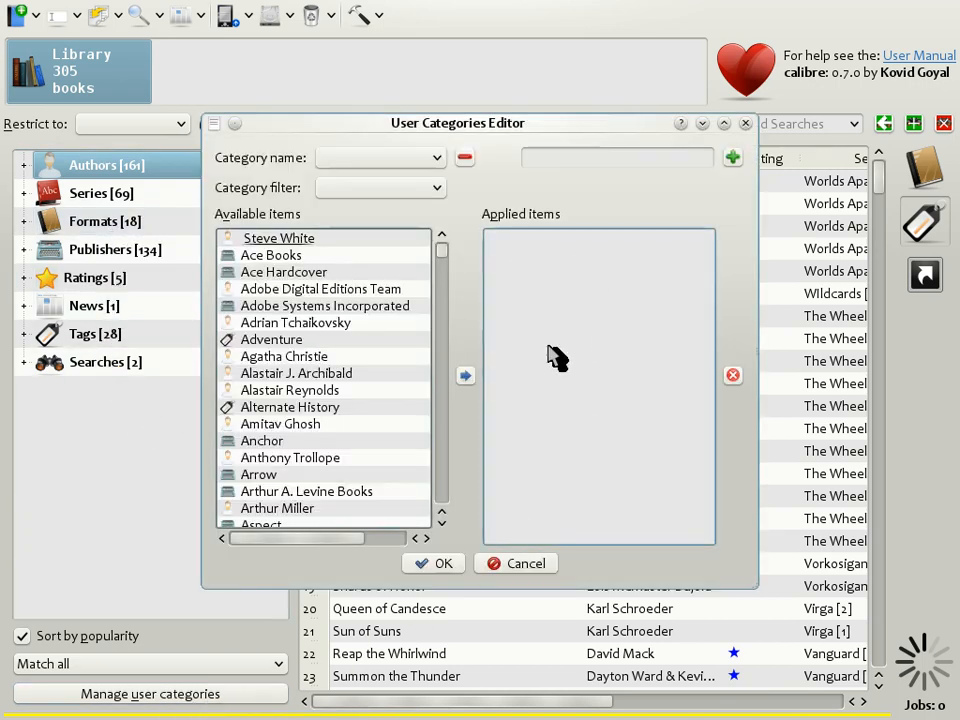
click(437, 188)
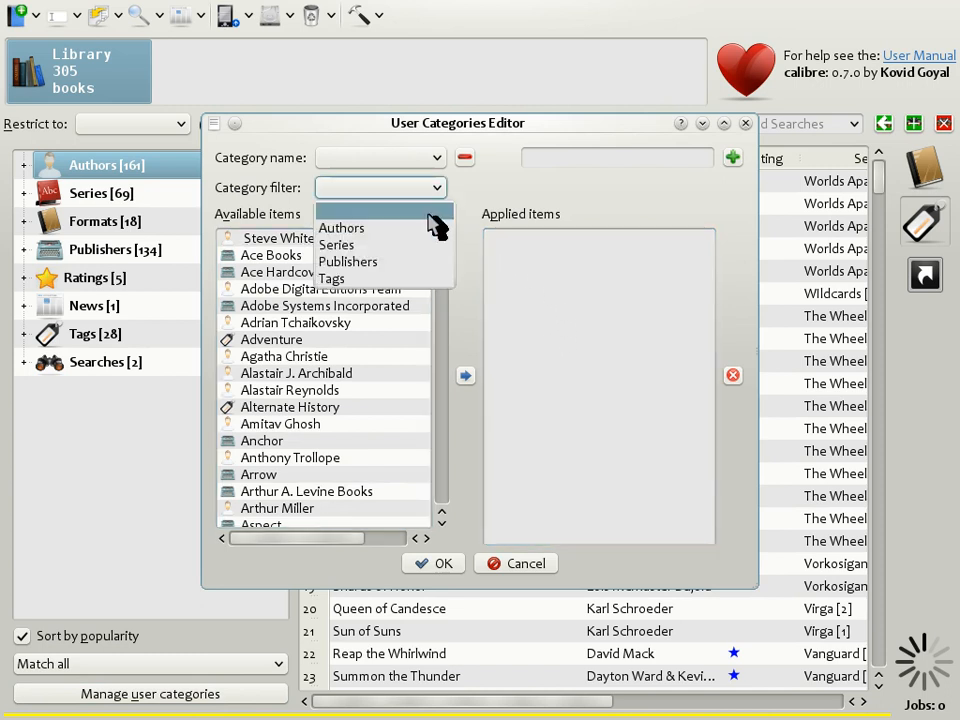
click(436, 229)
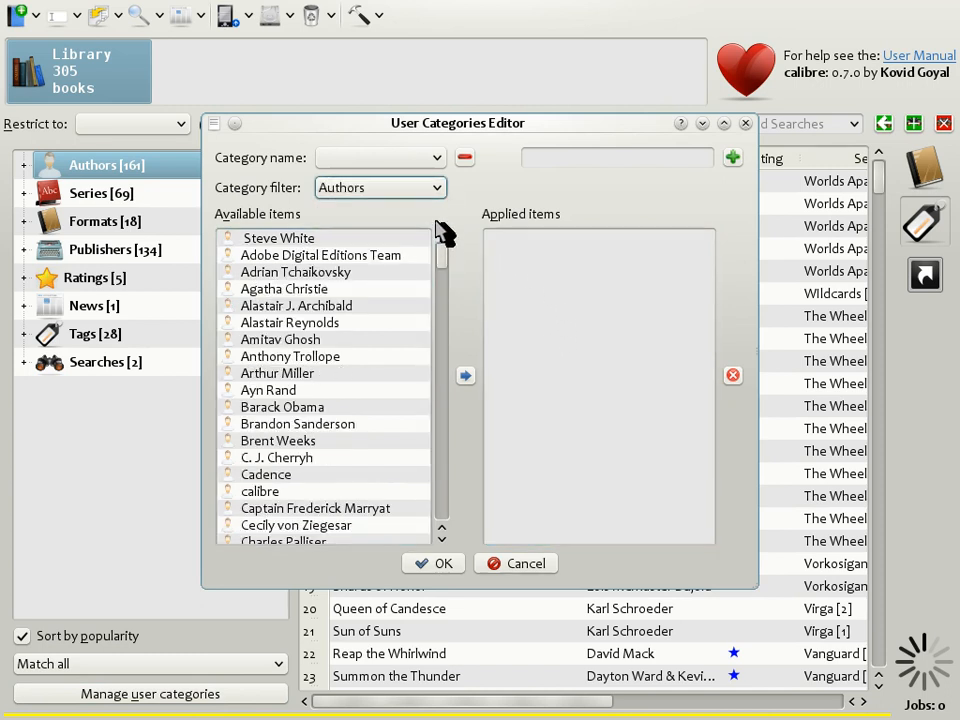
click(553, 163)
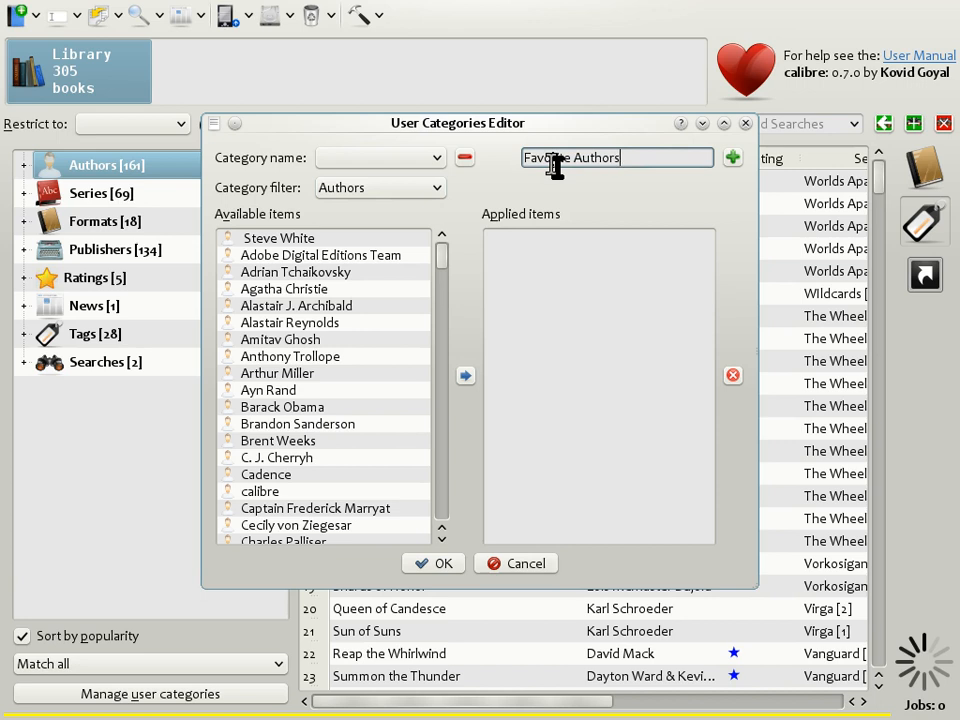
click(734, 160)
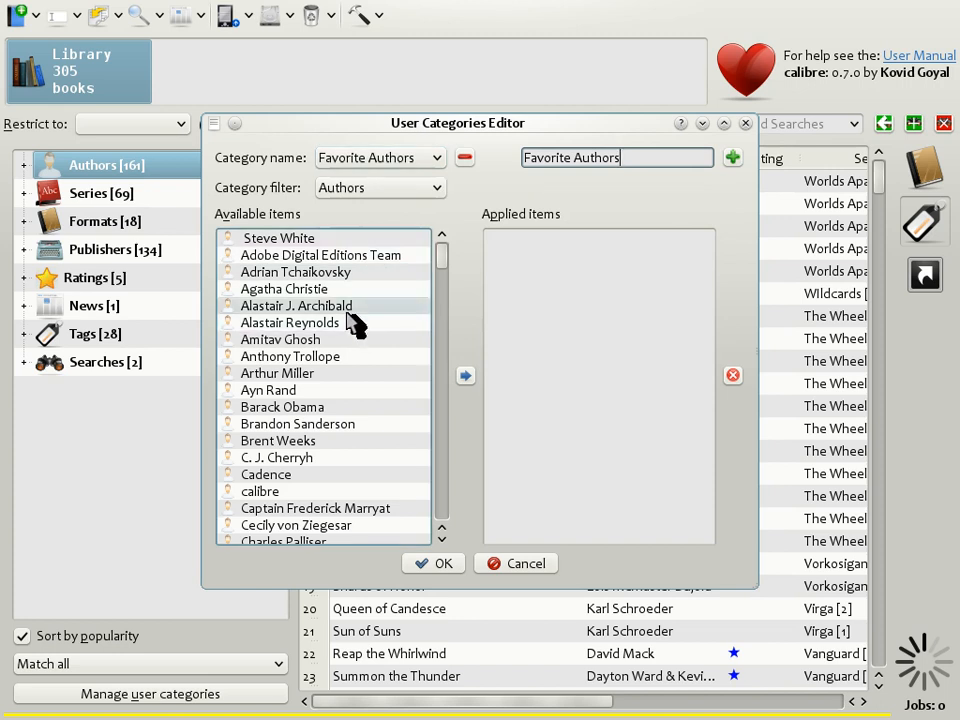
- Add Adrian Tchaikovsky, Amitav Ghosh, Arthur Miller, Brent Weeks, Captain Frederick Marryat and Cecily von Ziegesar to Favorite Authors and save the category
click(378, 272)
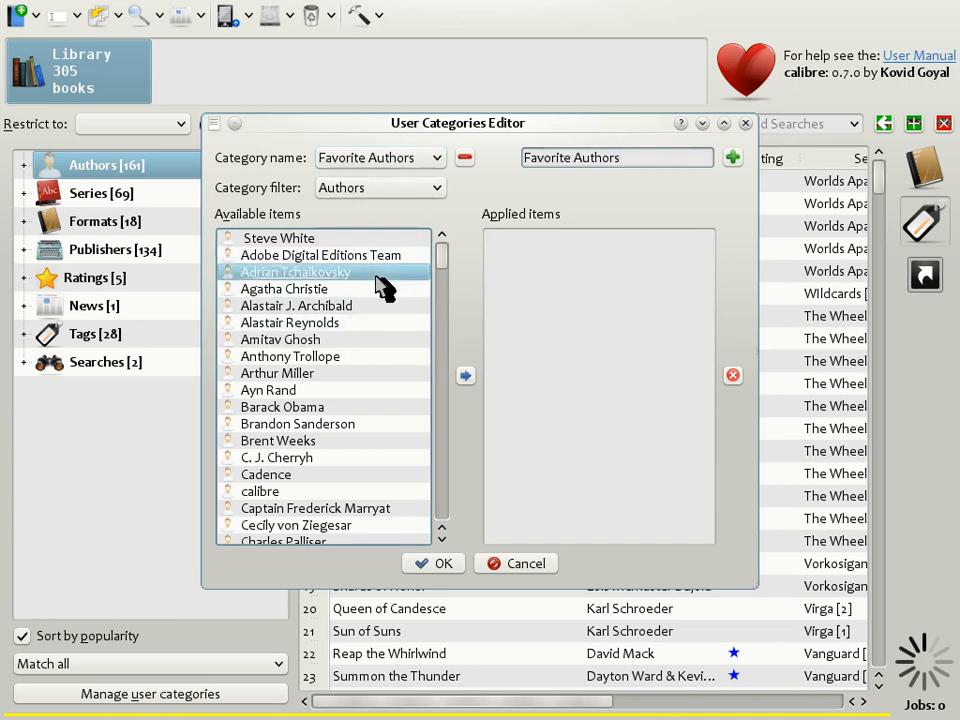
ctrl+click(377, 339)
ctrl+click(377, 373)
ctrl+click(378, 440)
ctrl+click(375, 527)
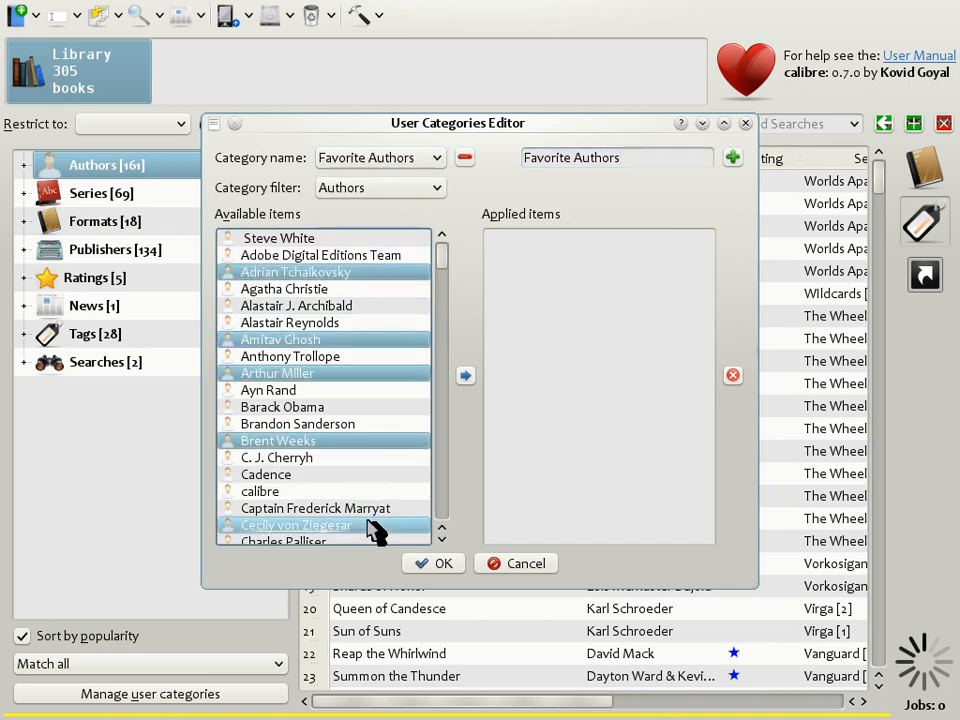
ctrl+click(386, 508)
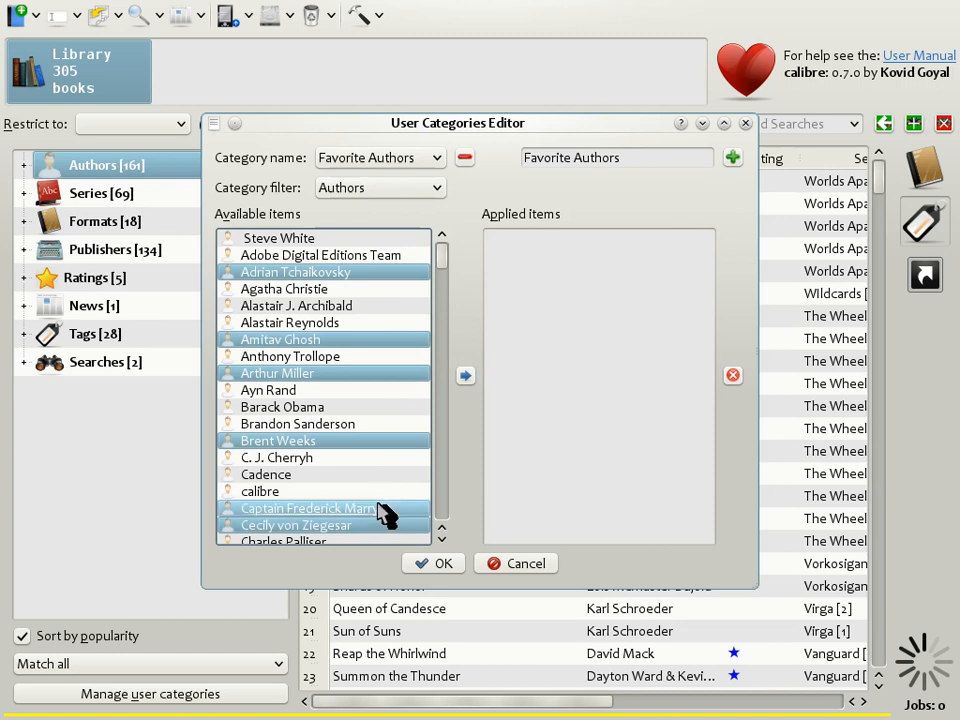
click(466, 376)
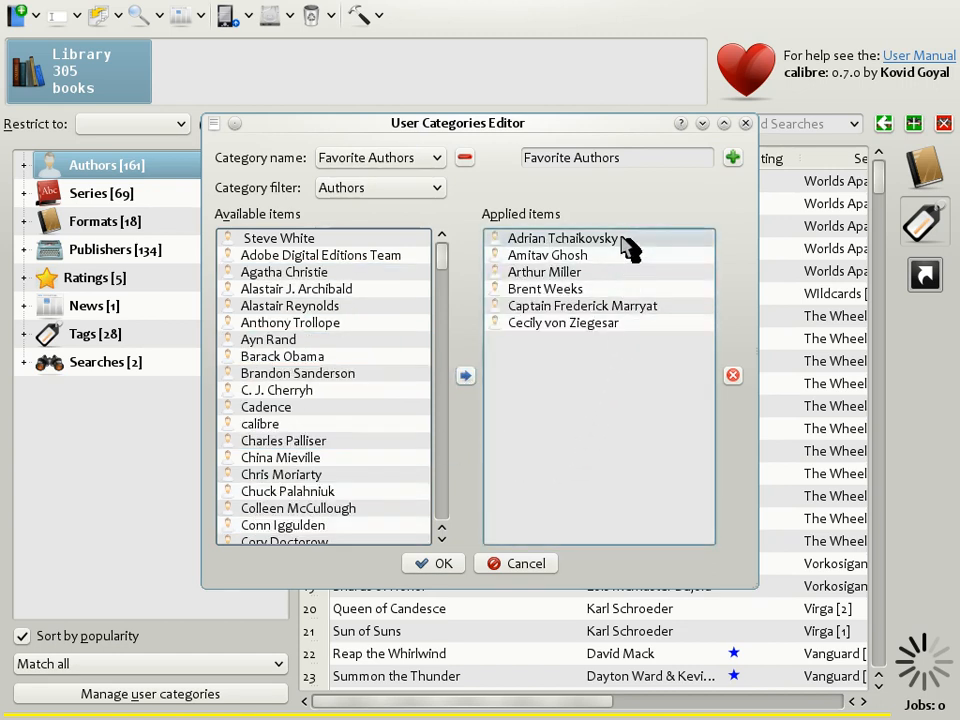
click(440, 564)
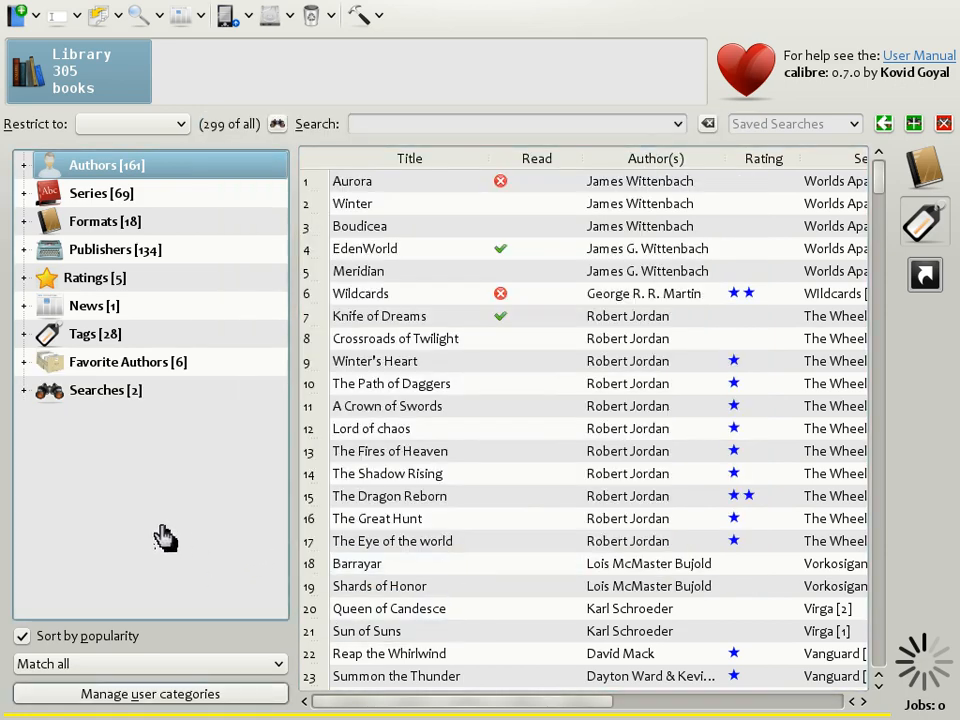
- Look through the authors in the Favorite Authors category and hide the Publishers category from the tag browser
click(24, 364)
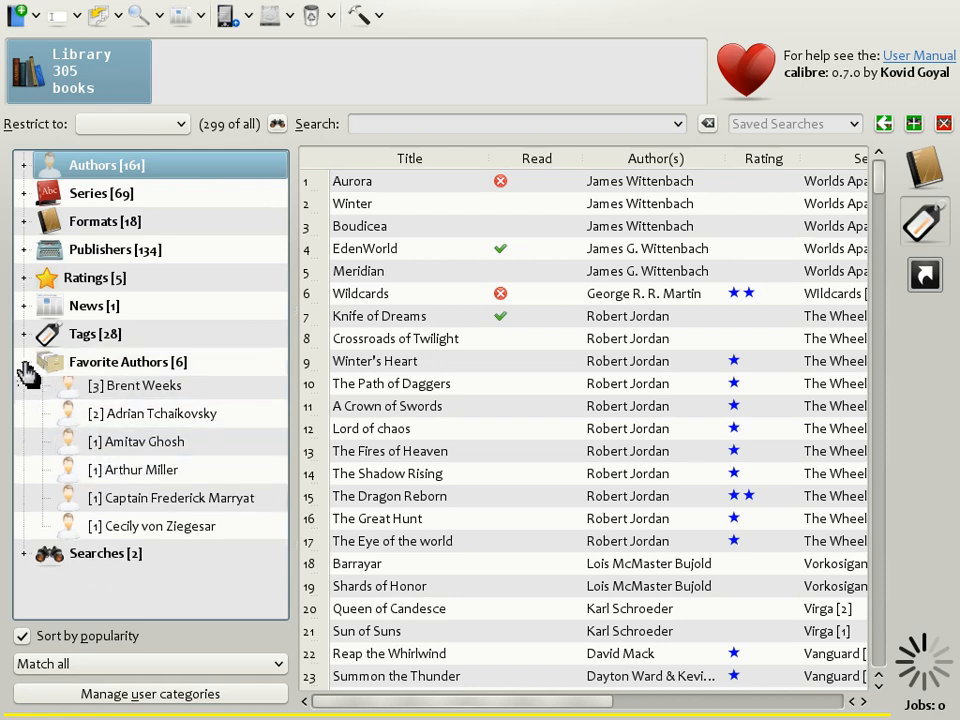
click(24, 364)
click(24, 364)
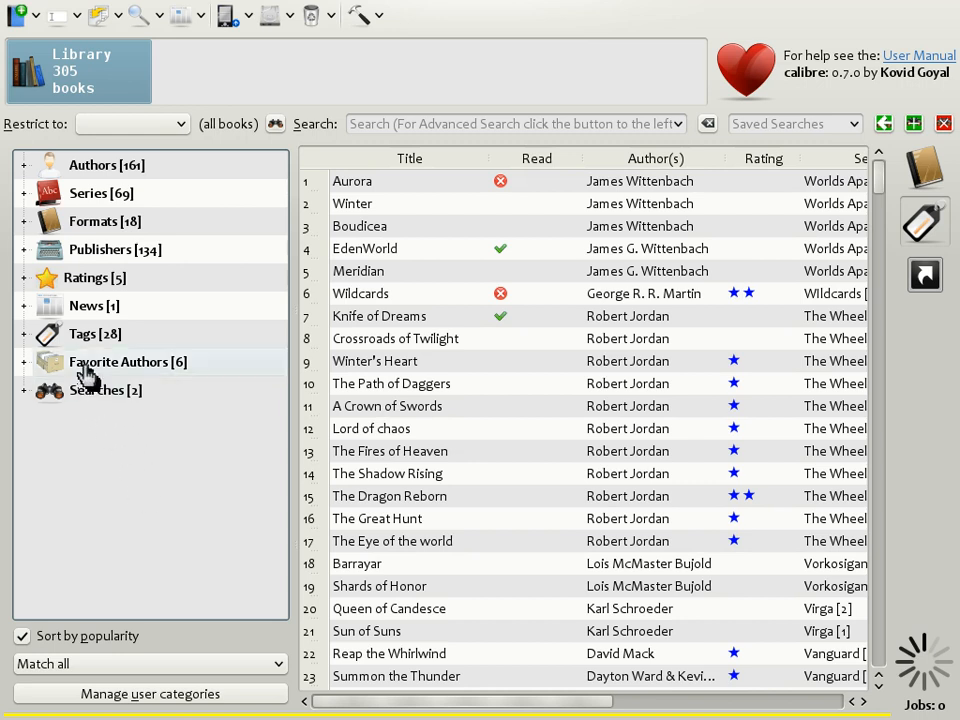
right_click(83, 254)
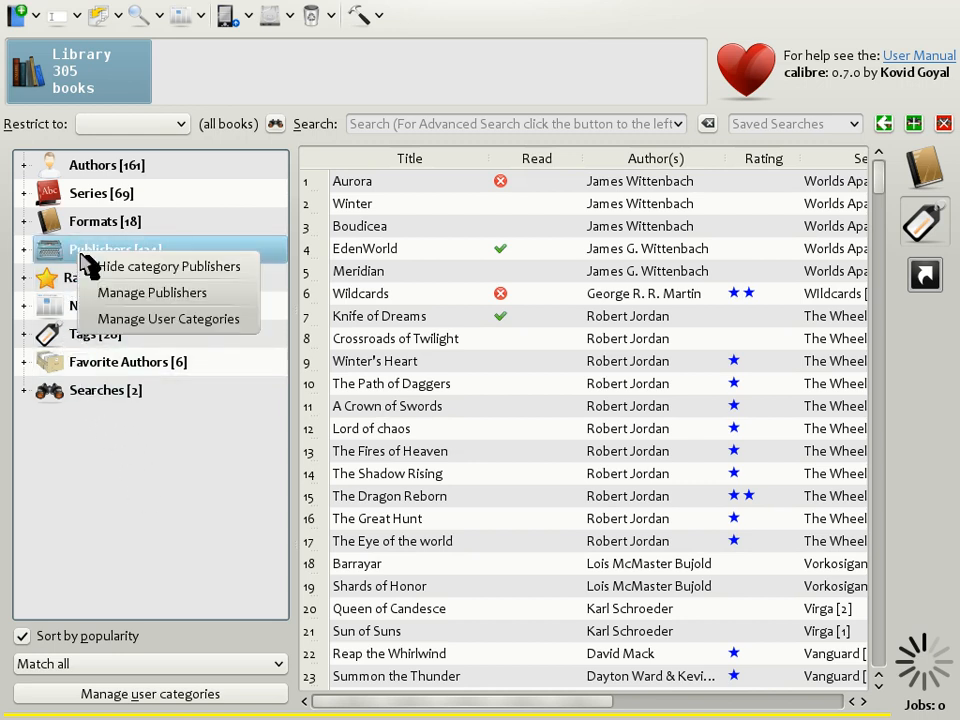
click(176, 278)
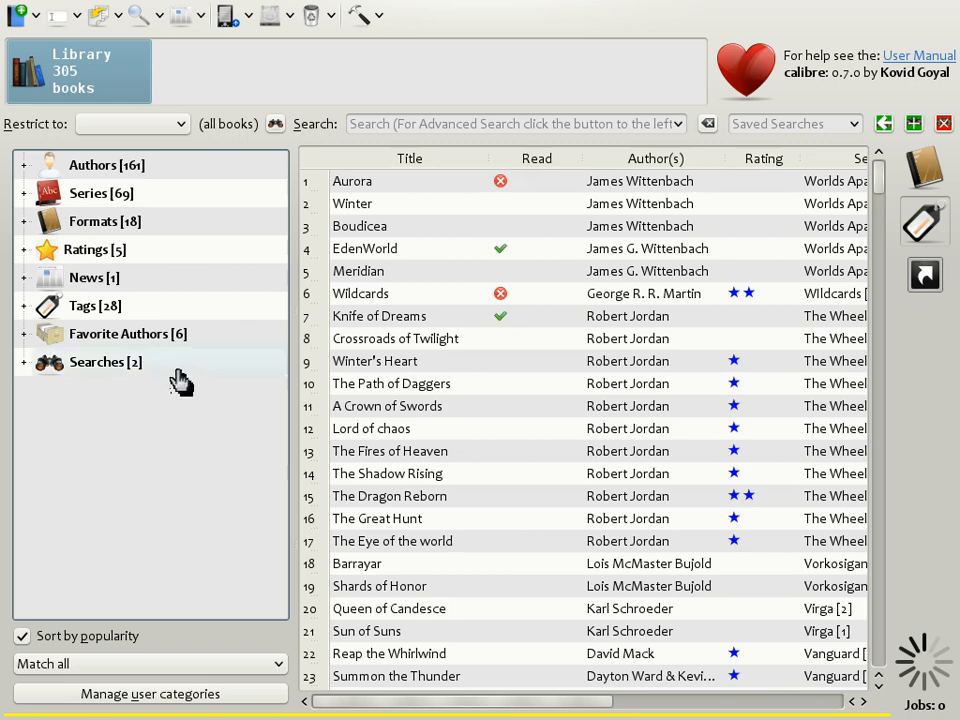
- Rename the Valdemar series as Valdemaar in the tag browser, check its books with a series filter and clear the filter
click(24, 194)
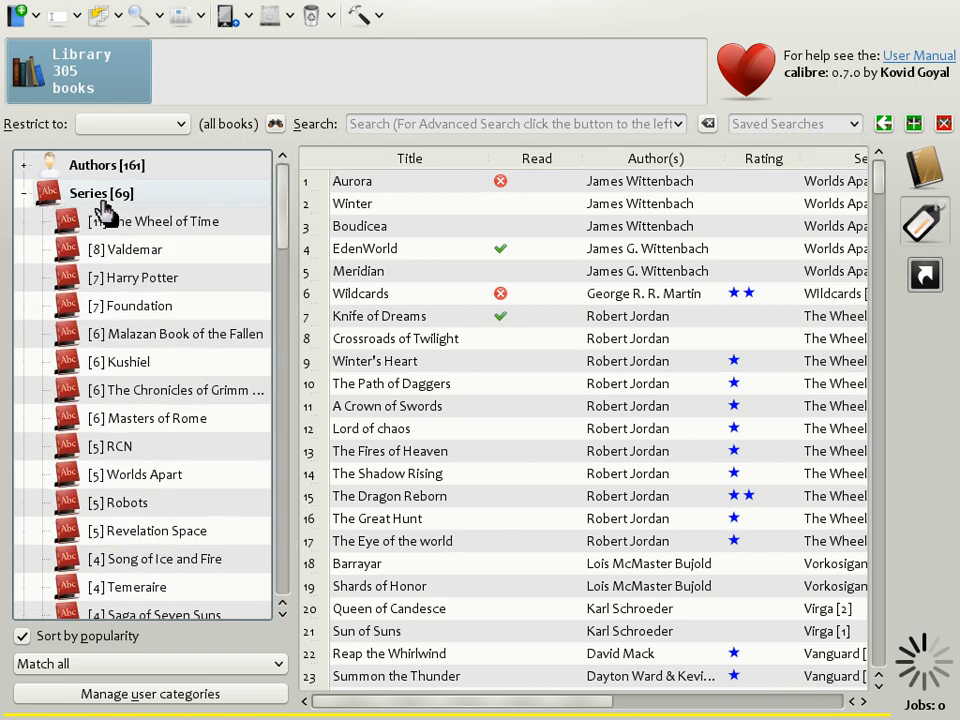
right_click(145, 258)
click(208, 263)
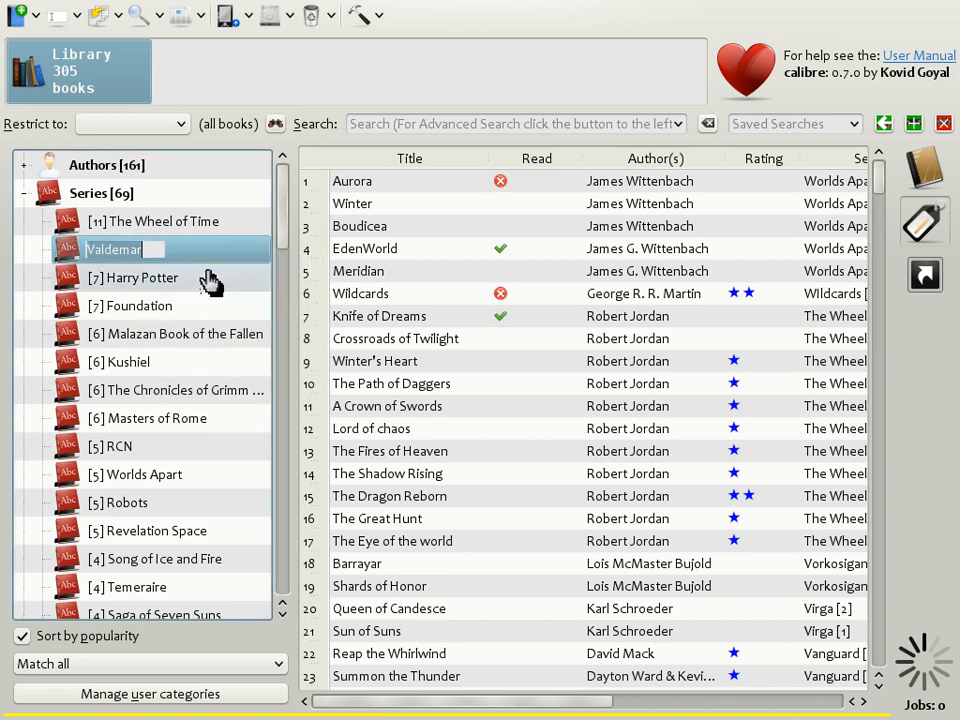
click(142, 254)
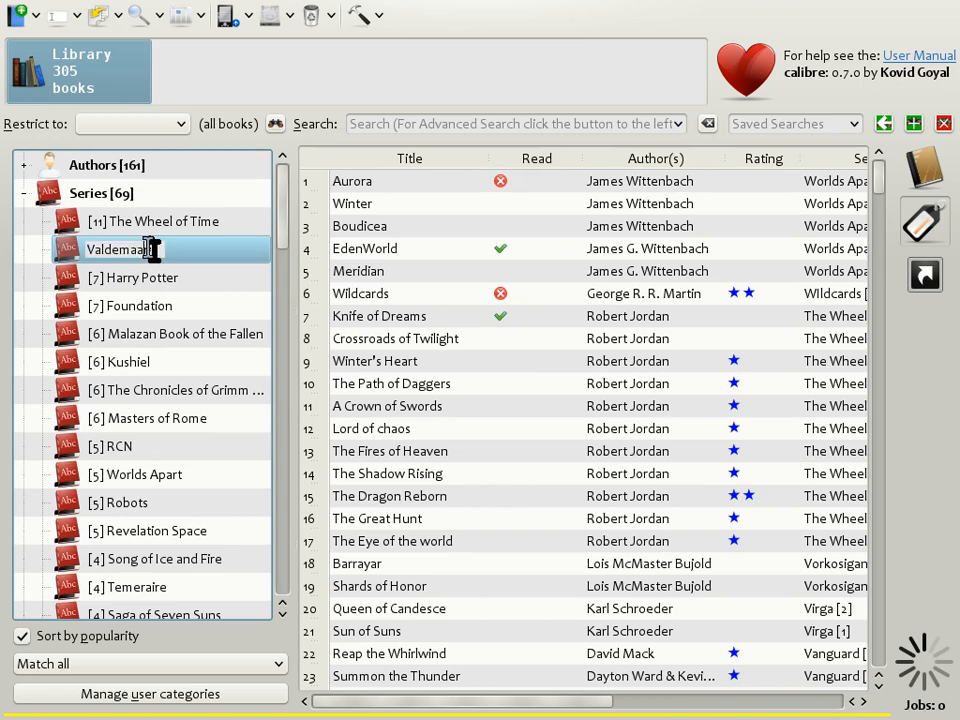
key(Return)
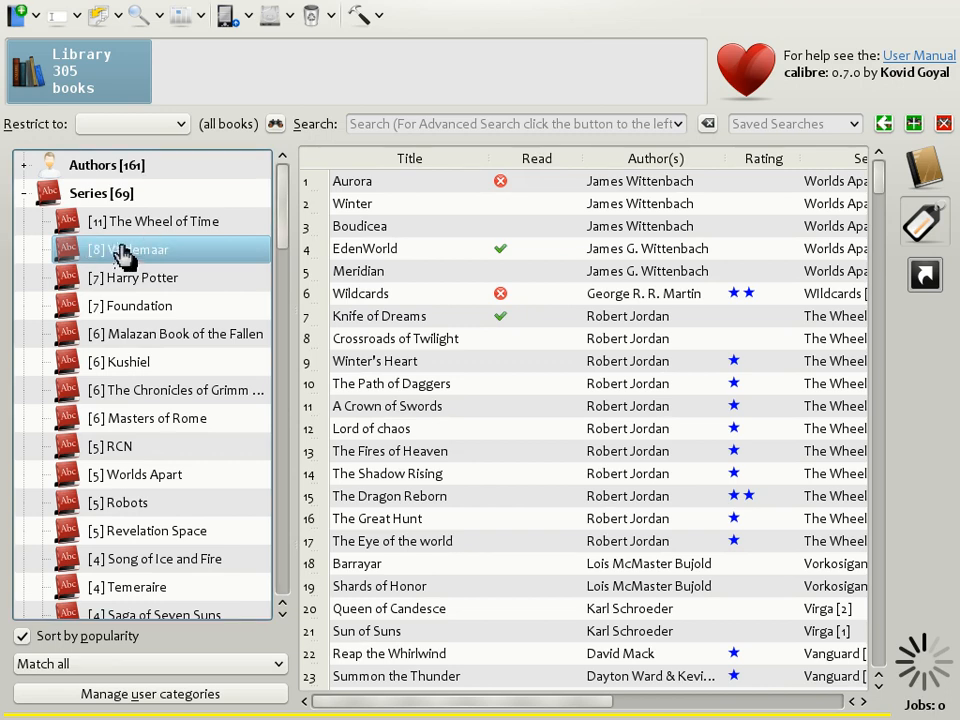
click(70, 260)
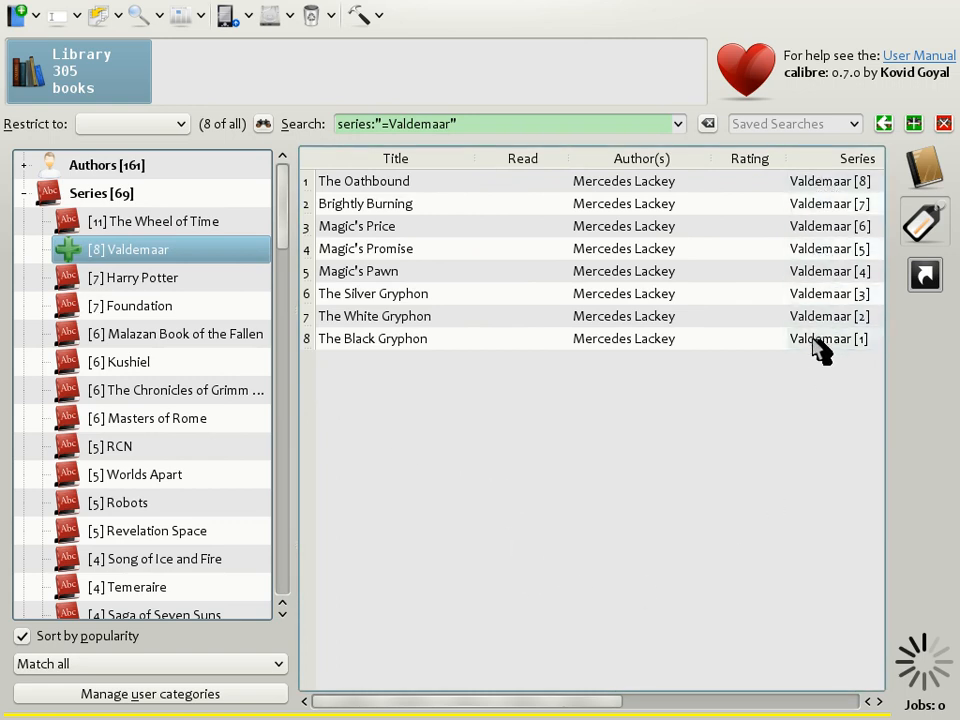
key(Escape)
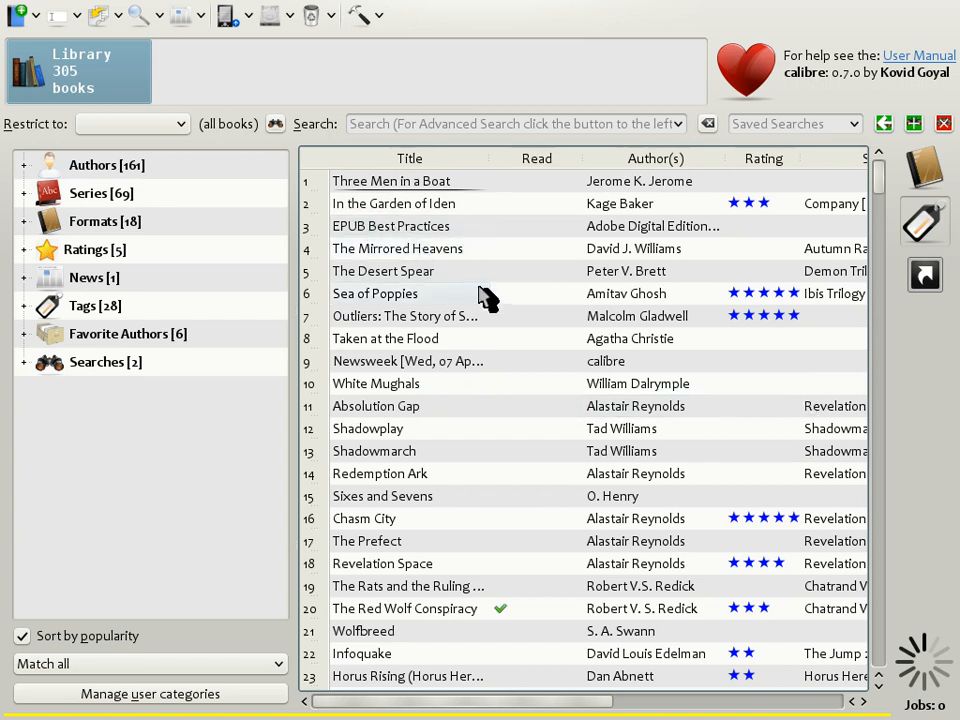
- Search the library with date:>2010-04 and check the dates of the matching books
click(378, 124)
text(da)
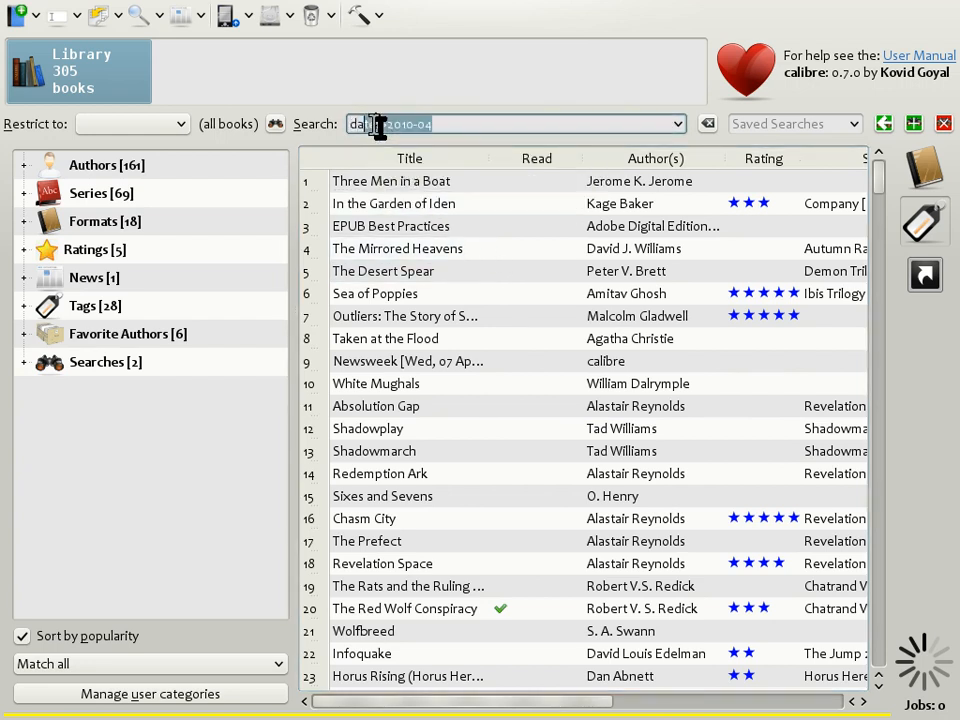
text(t)
key(Return)
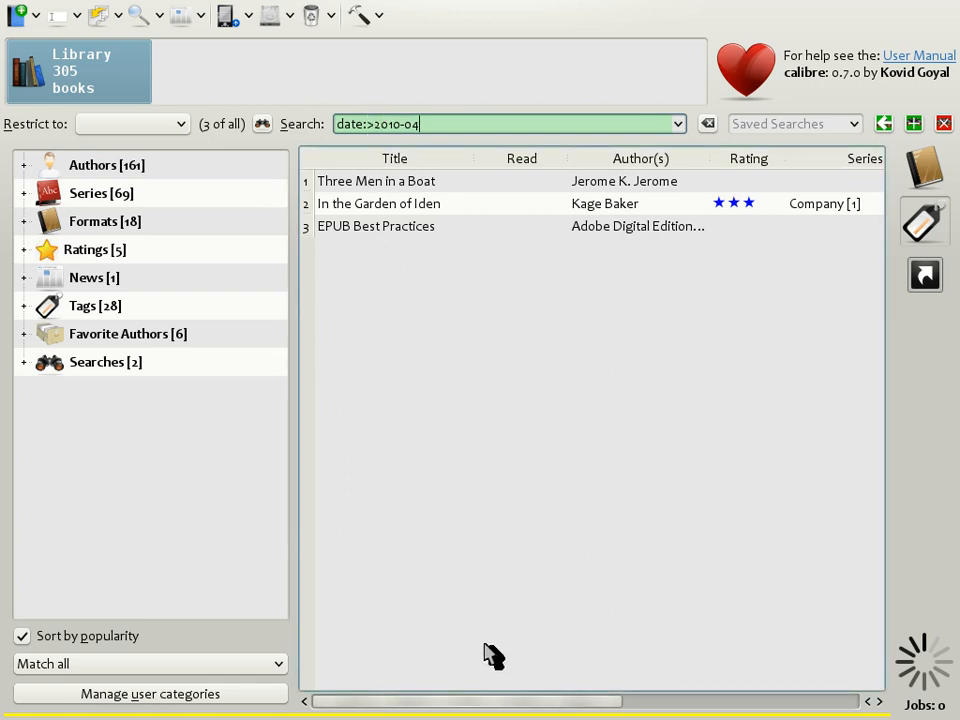
drag(515, 705, 752, 676)
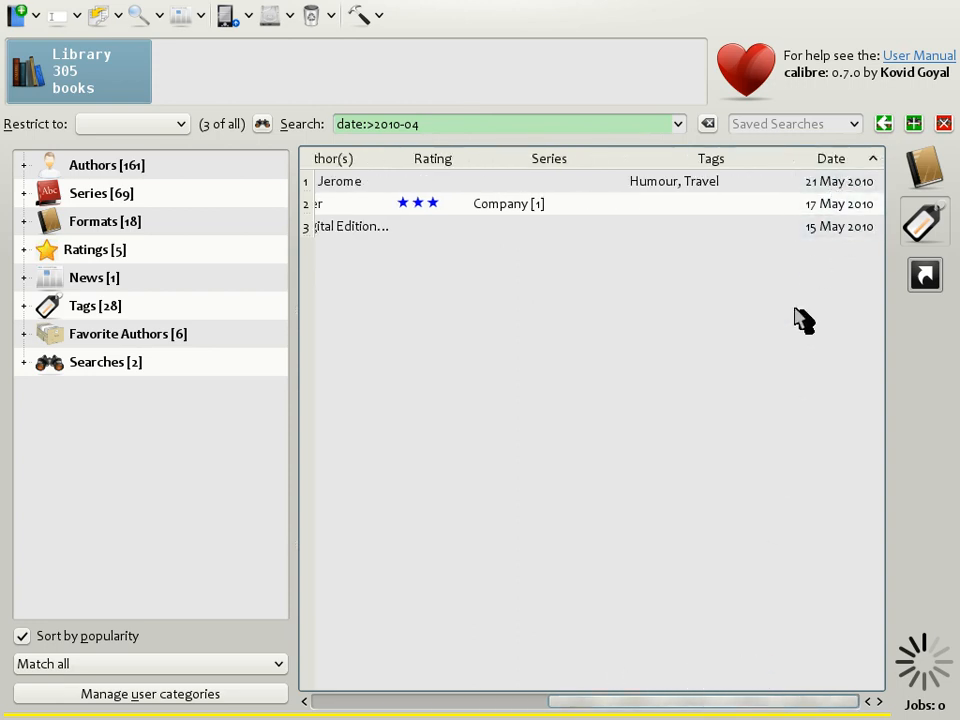
drag(597, 708, 414, 707)
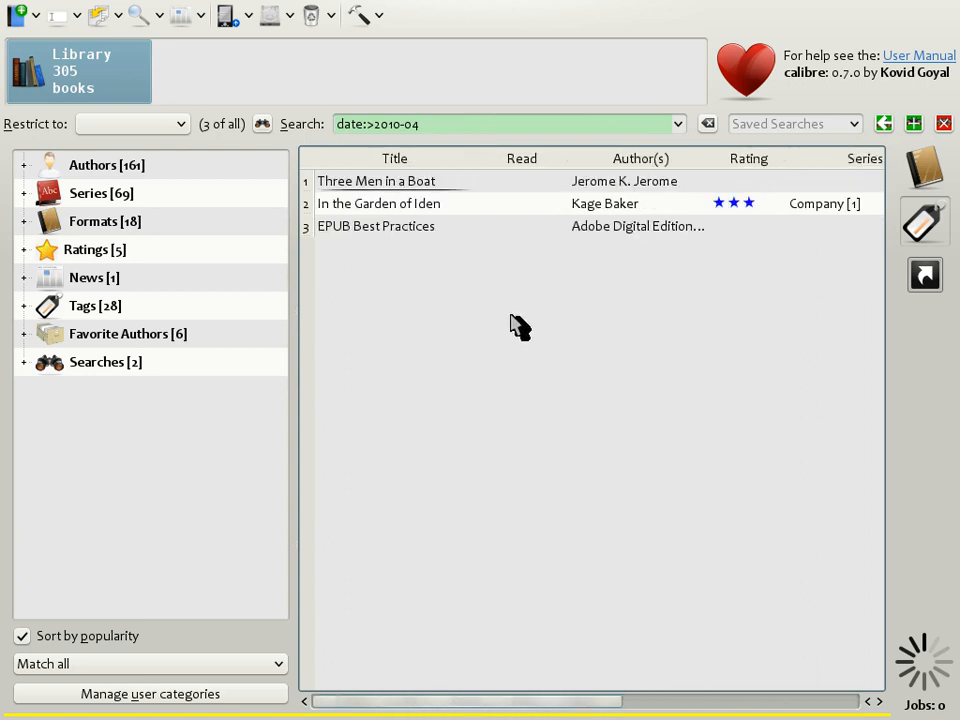
- Save the current search as "recent books", restrict the library to that saved search and clear the search text
click(760, 124)
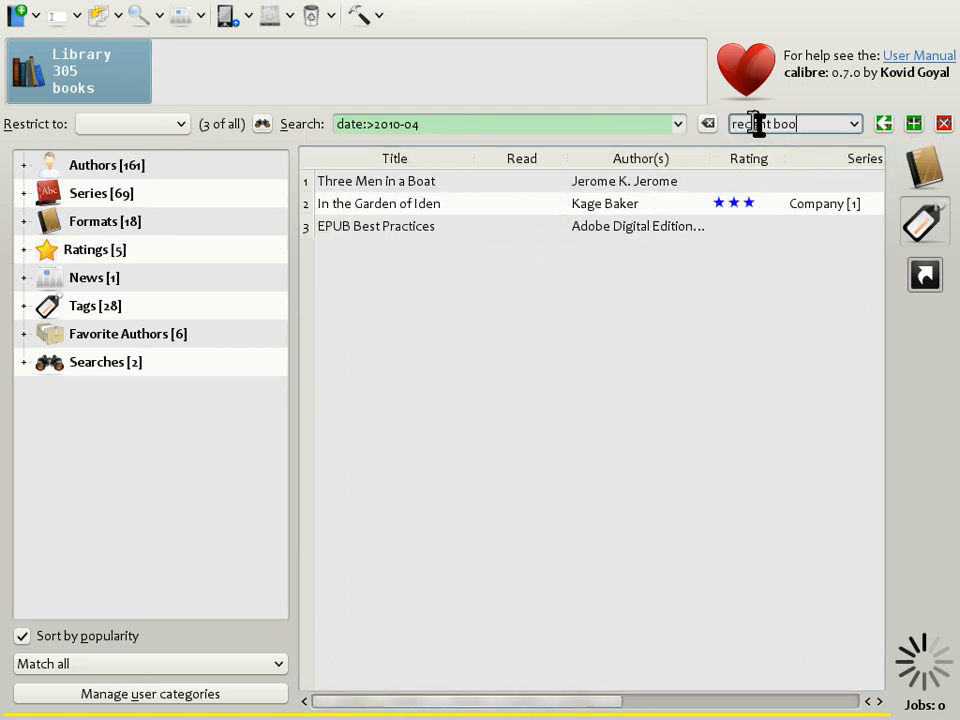
click(915, 124)
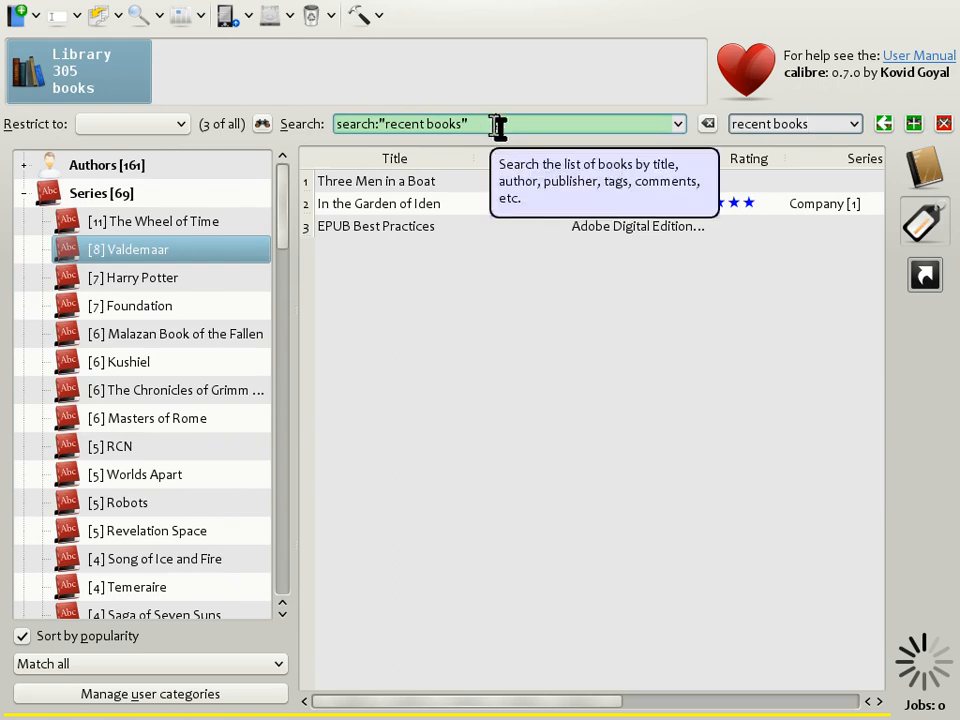
click(23, 194)
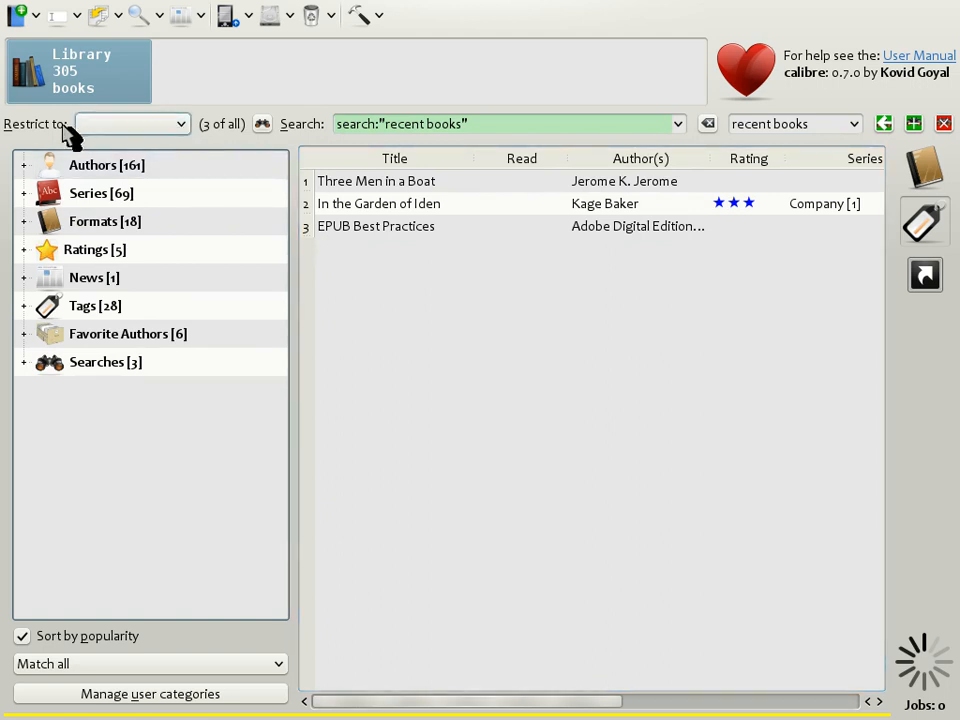
click(181, 125)
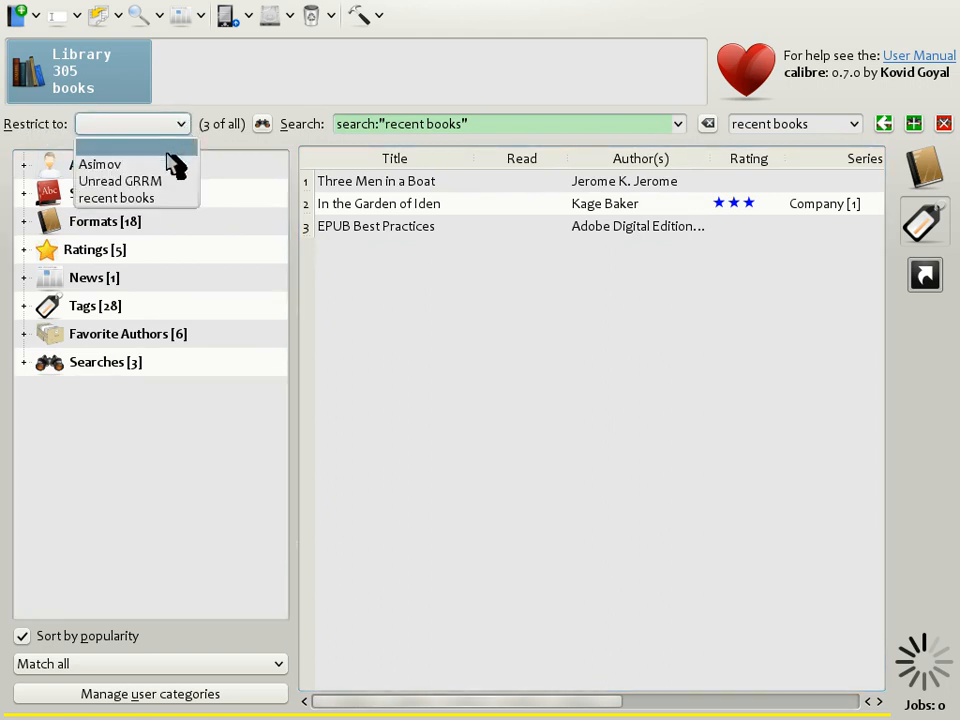
click(167, 199)
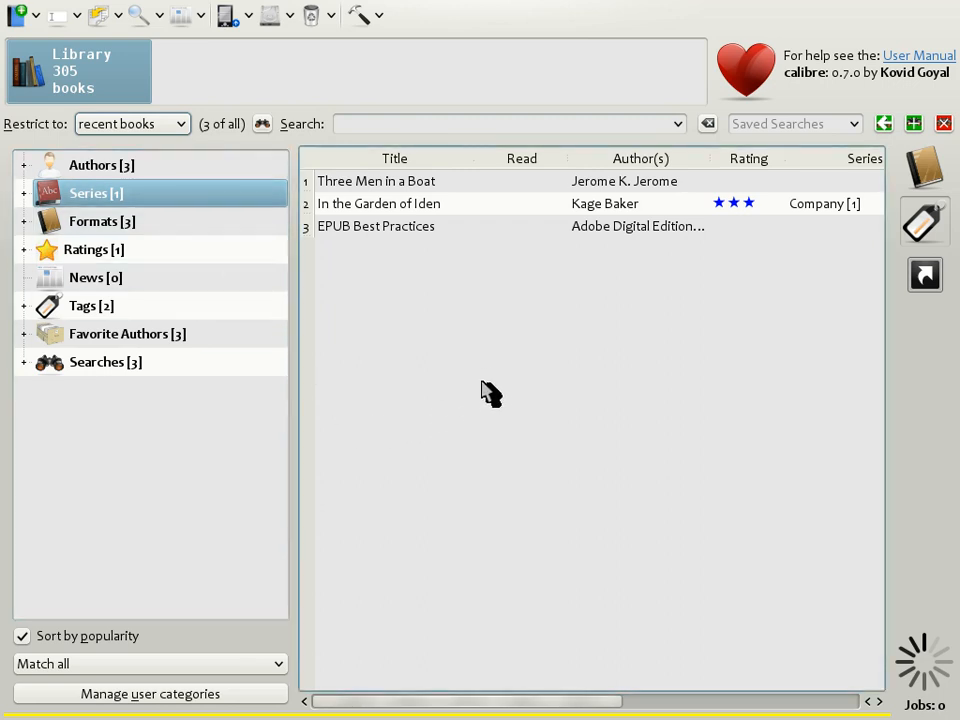
click(707, 125)
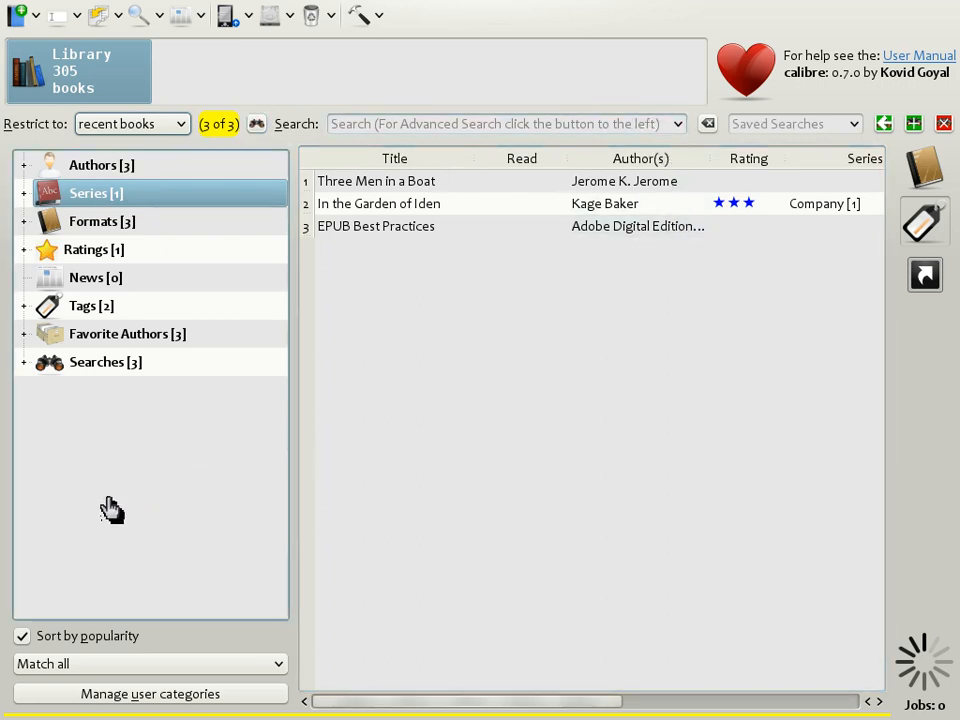
- Expand the restricted authors and series in the tag browser and filter the books by the Company series
click(22, 166)
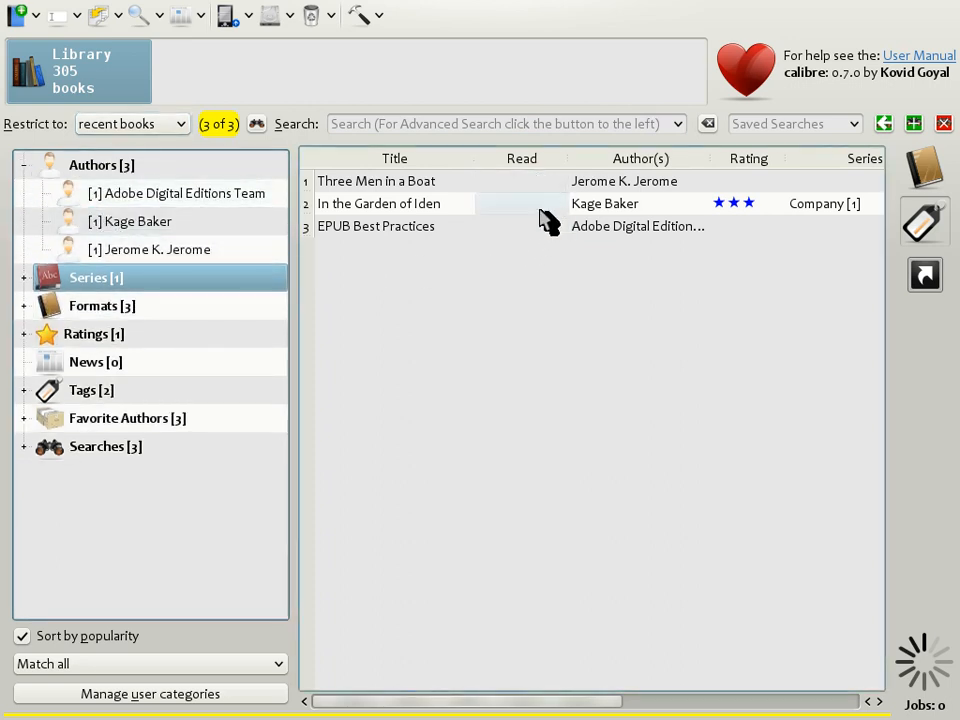
click(23, 278)
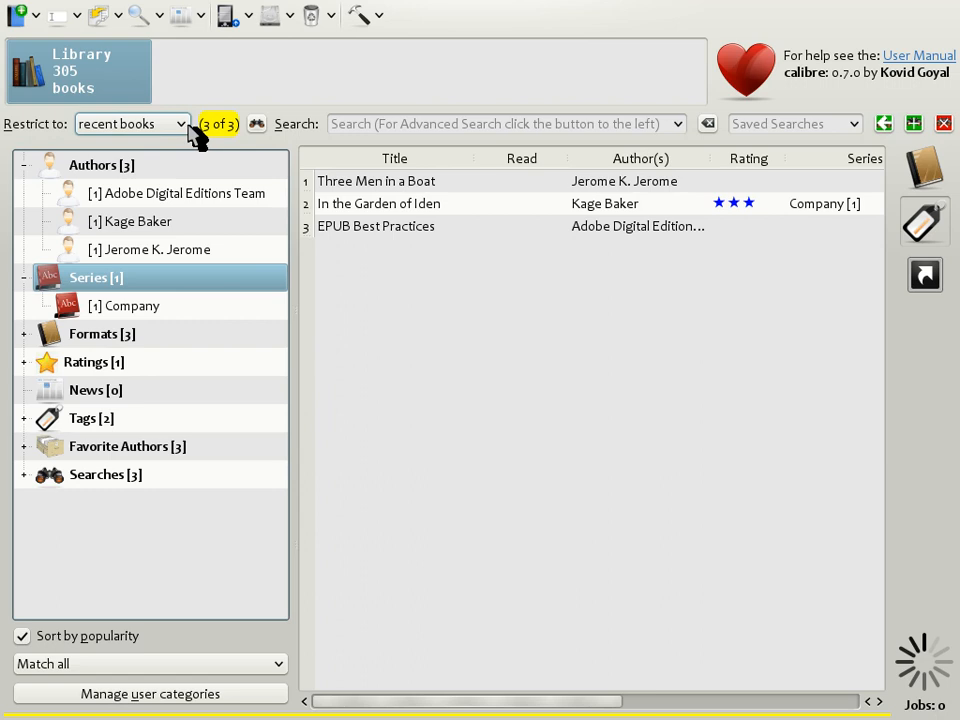
click(62, 310)
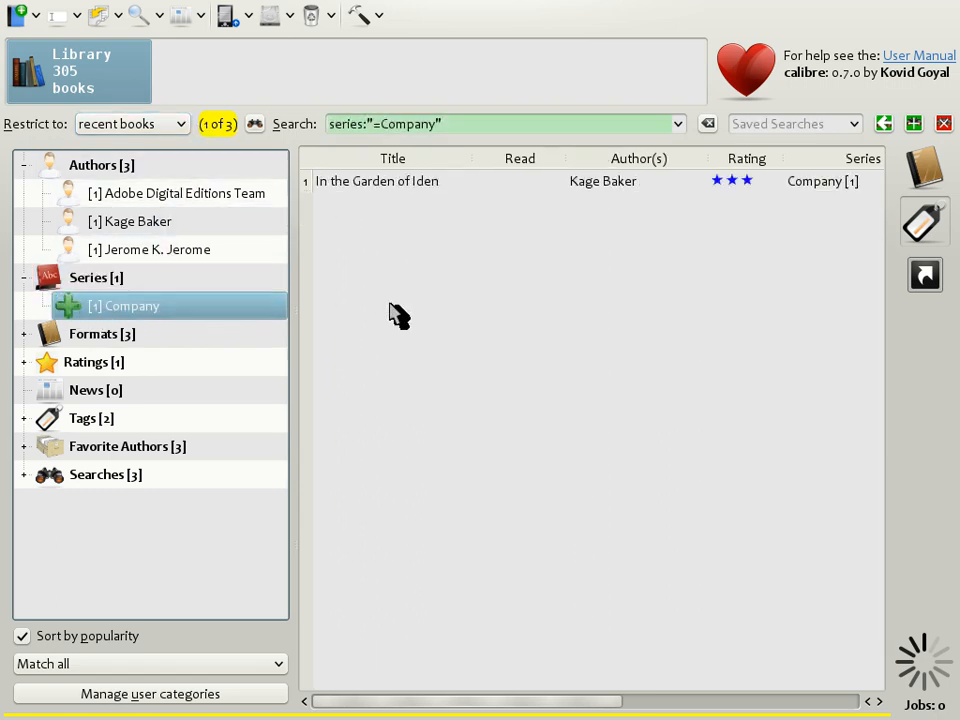